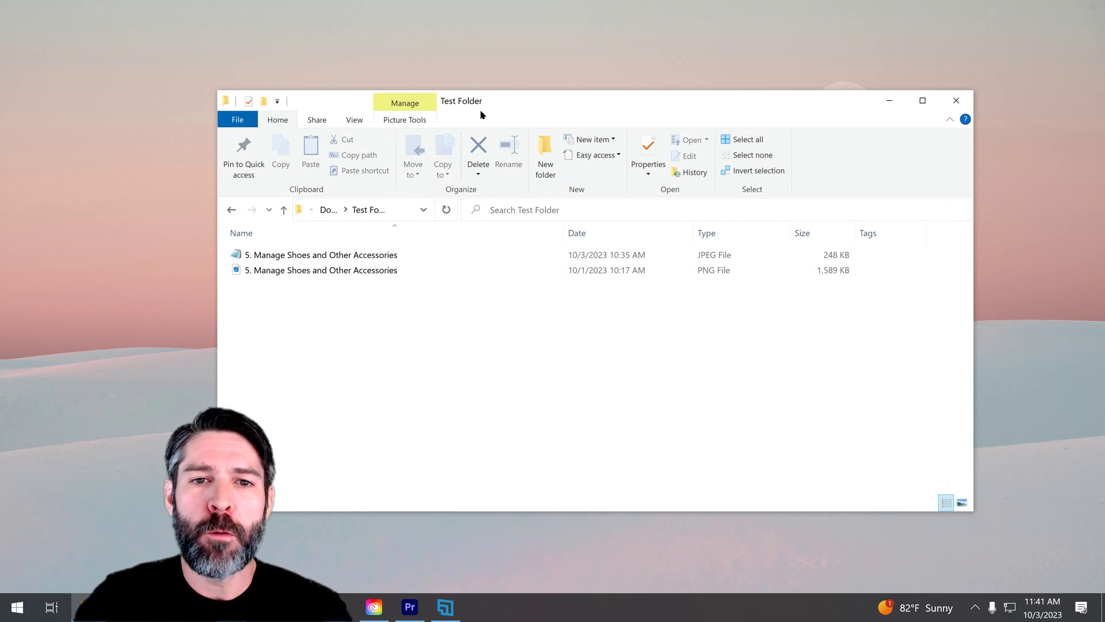
Step: Open the JPEG version of "5. Manage Shoes and Other Accessories" with its current default app and close it again
{"action": "left_click_drag", "start_coordinate": [474, 103], "coordinate": [482, 73]}
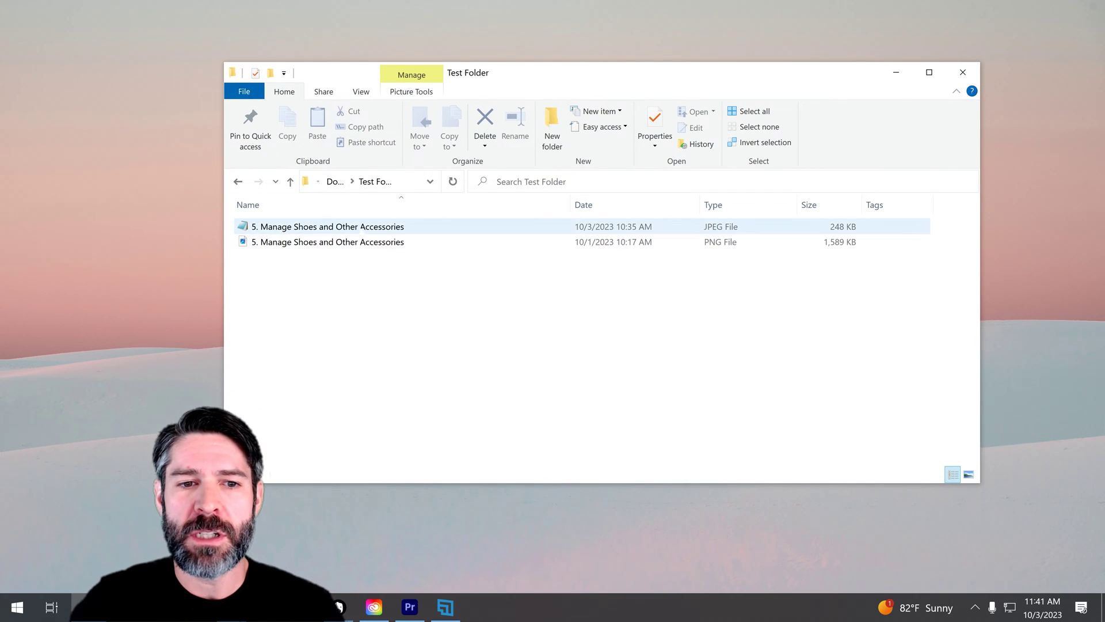
{"action": "left_click", "coordinate": [758, 231]}
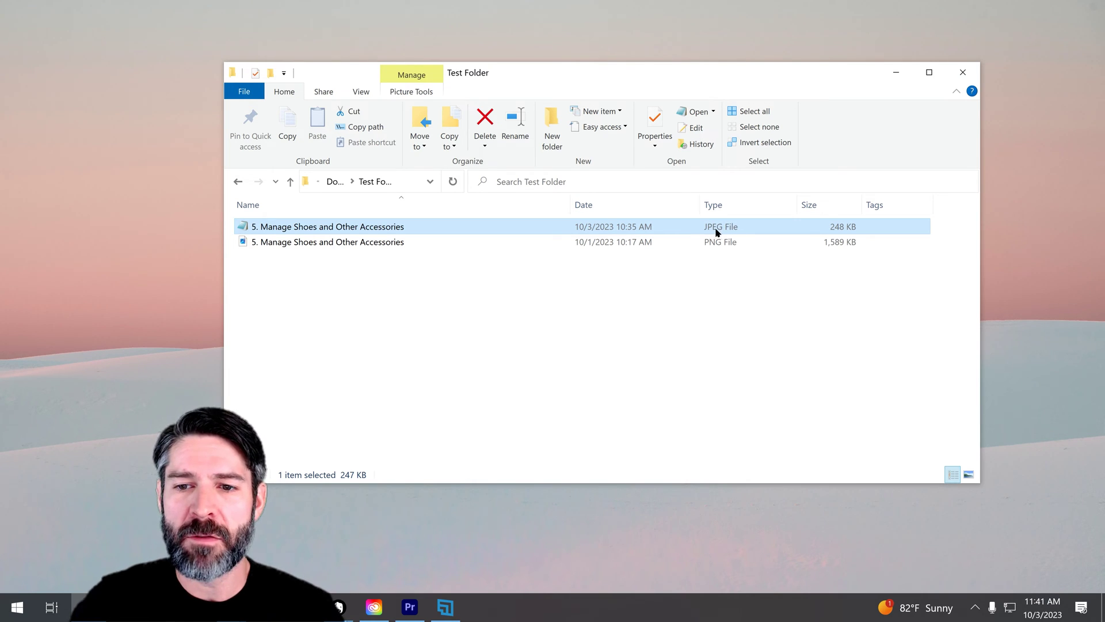
{"action": "left_click", "coordinate": [712, 242]}
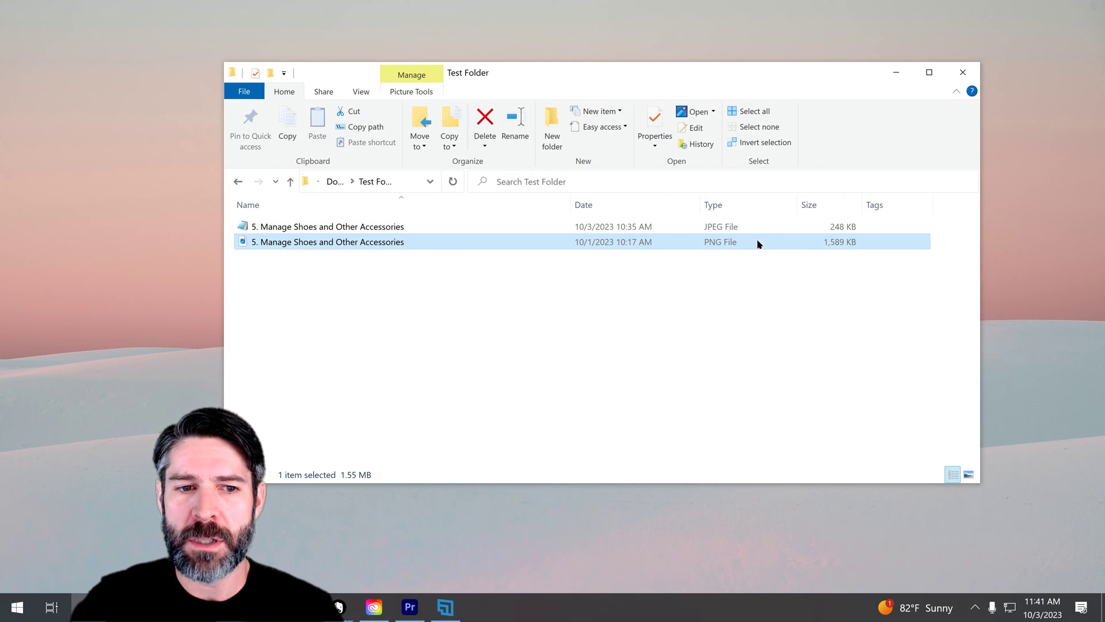
{"action": "left_click", "coordinate": [712, 229]}
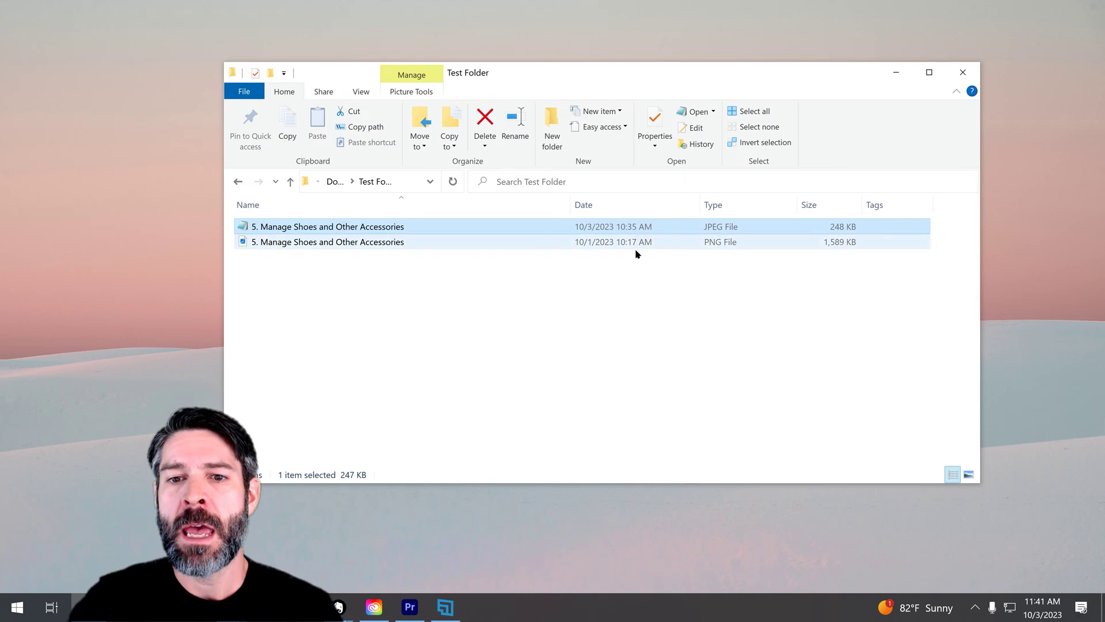
{"action": "double_click", "coordinate": [336, 227]}
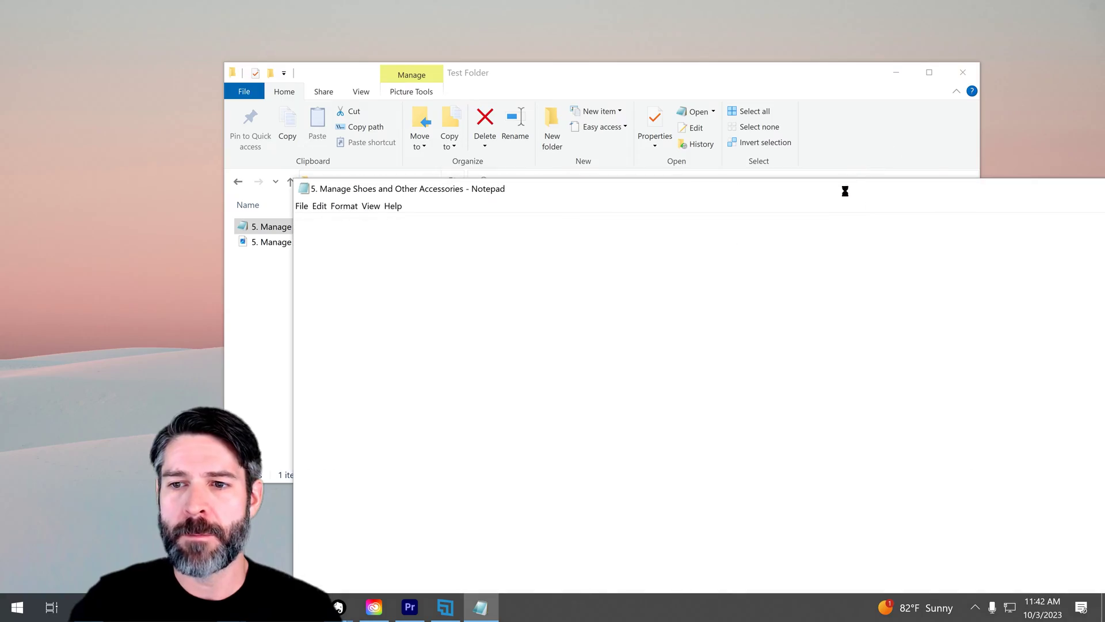
{"action": "left_click_drag", "start_coordinate": [841, 195], "coordinate": [322, 48]}
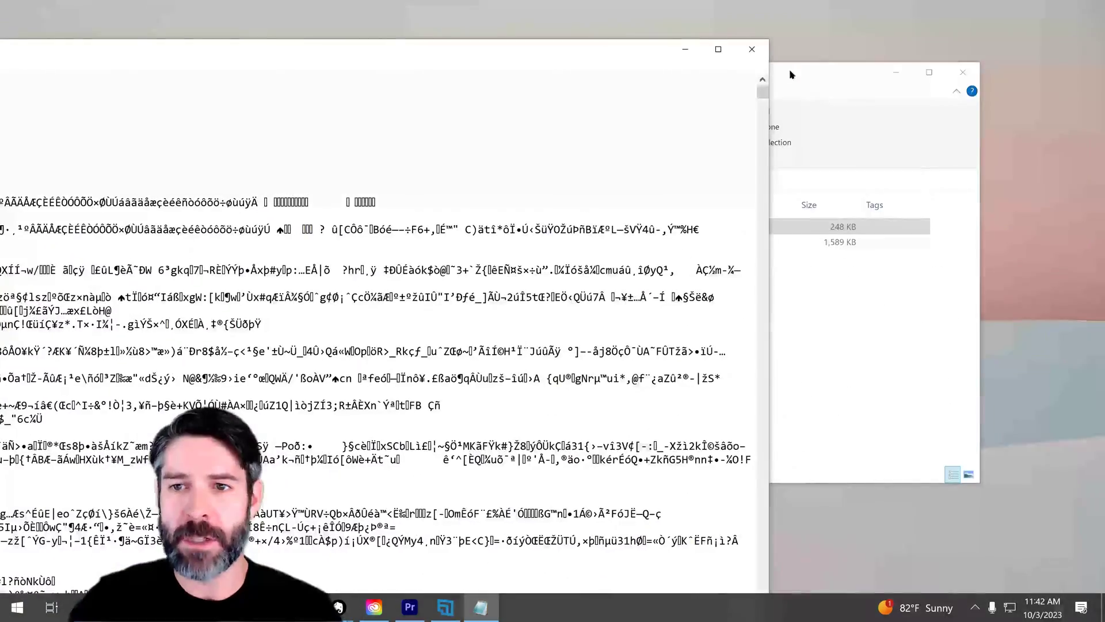
{"action": "left_click", "coordinate": [746, 49]}
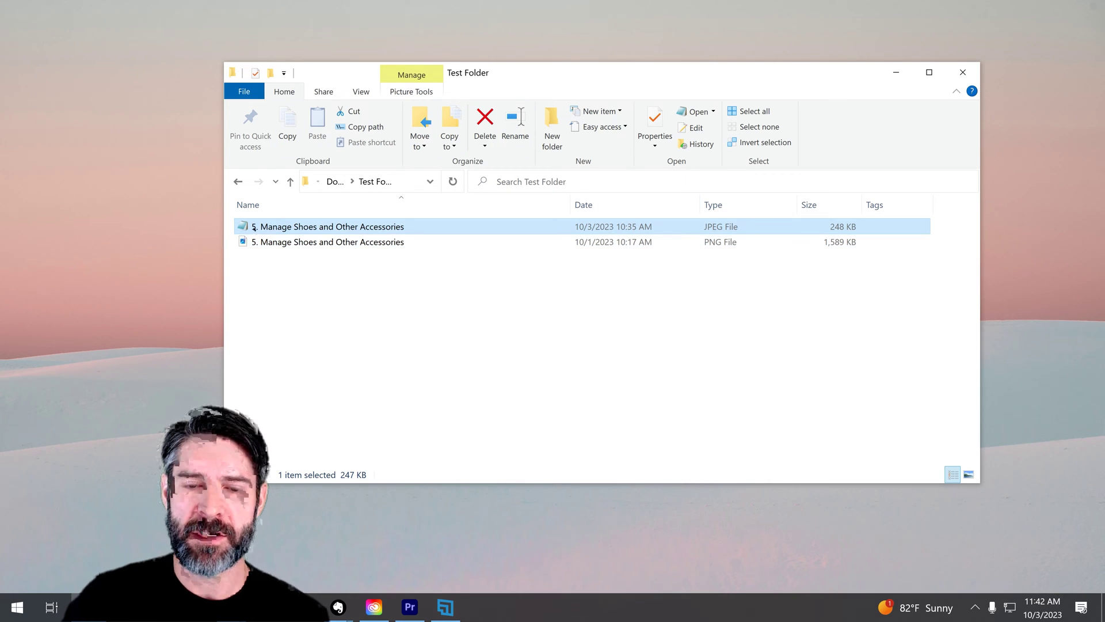
Step: Open the JPEG file with Photos just this once, view the image and close the viewer
{"action": "right_click", "coordinate": [370, 228]}
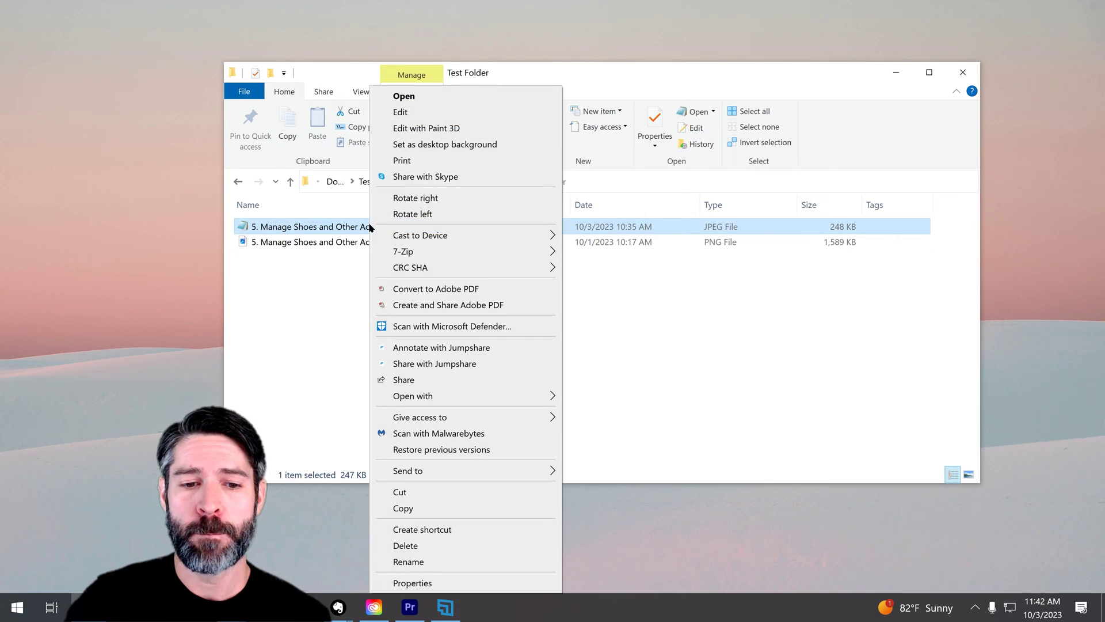
{"action": "mouse_move", "coordinate": [436, 398]}
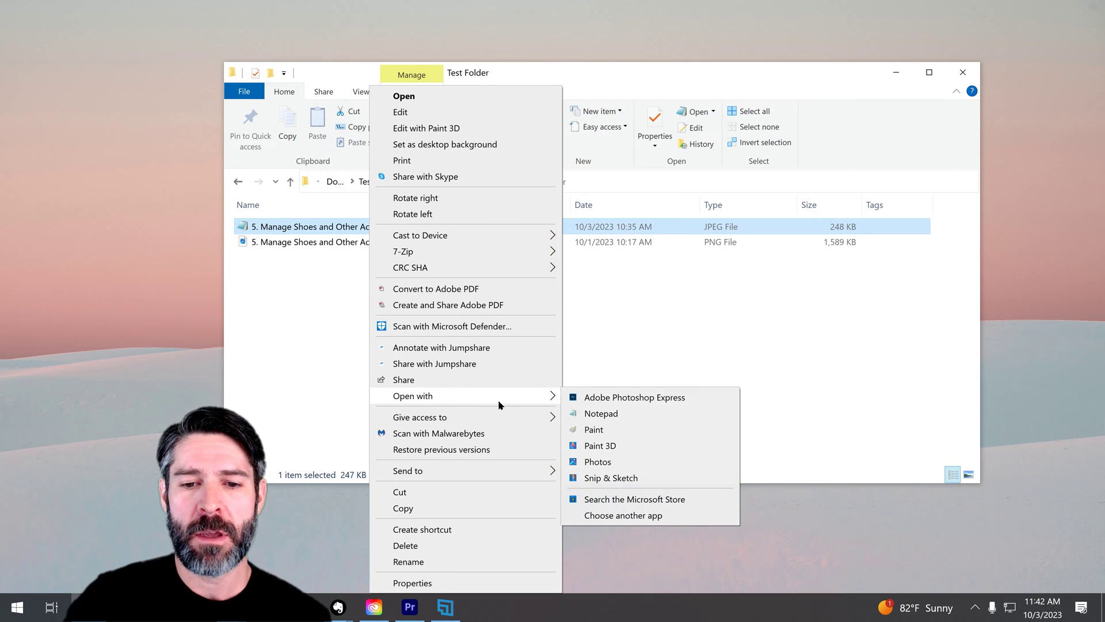
{"action": "left_click", "coordinate": [612, 464]}
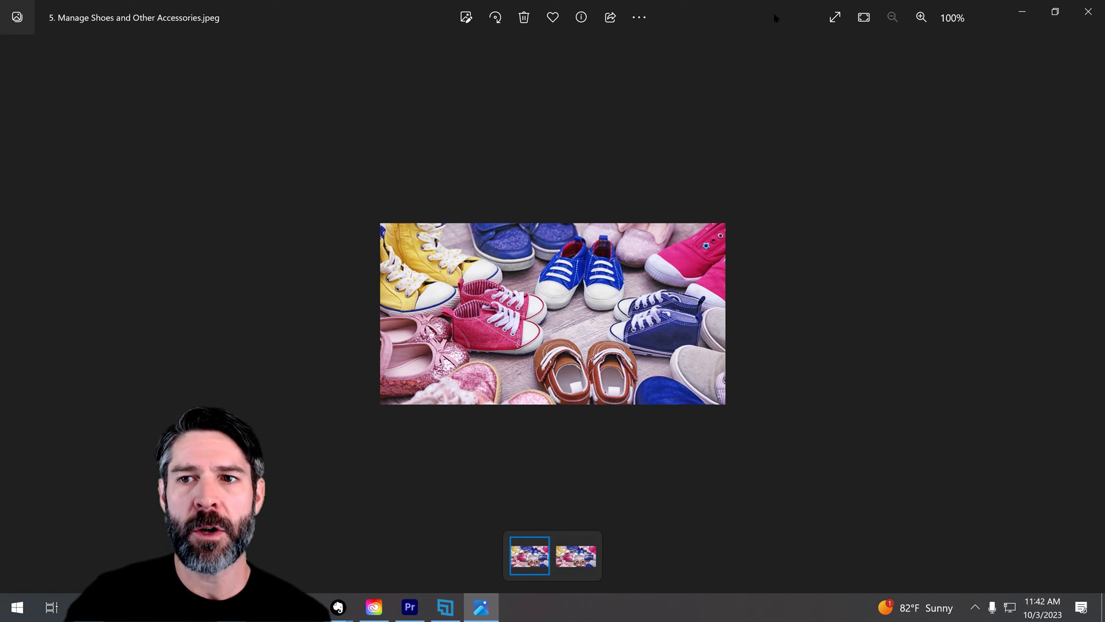
{"action": "left_click", "coordinate": [1055, 12]}
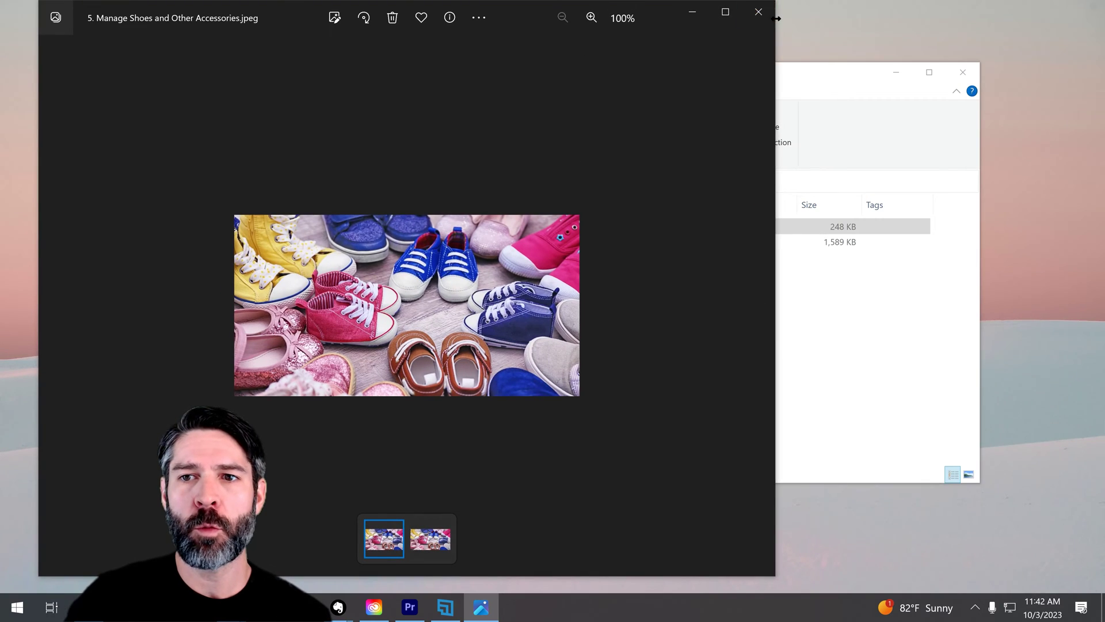
{"action": "left_click", "coordinate": [760, 17]}
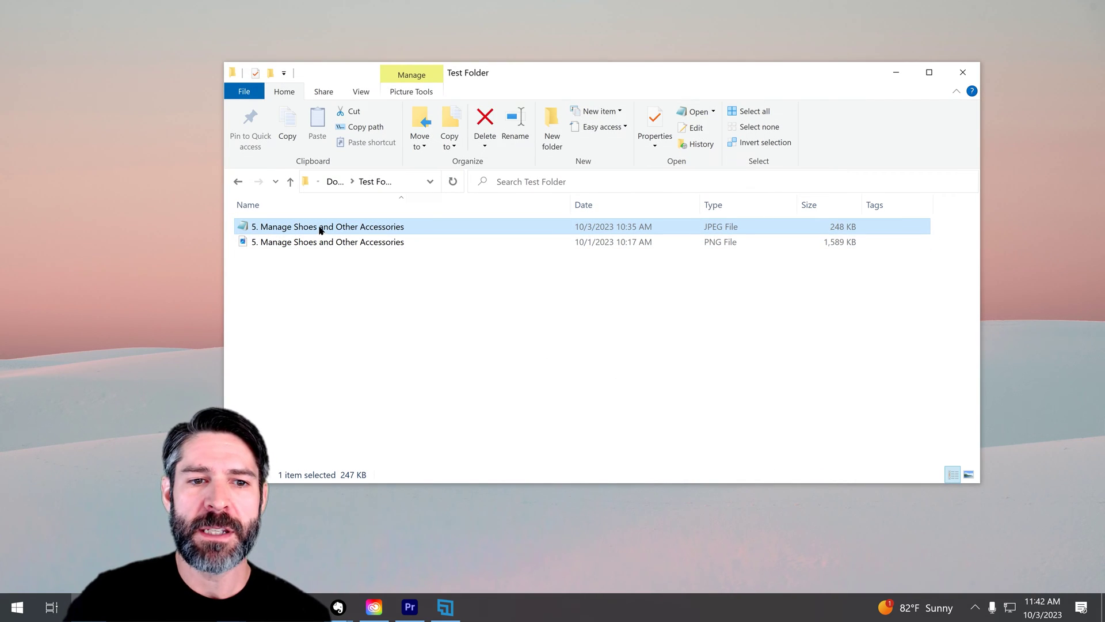
Step: Set Photos as the app that always opens .jpeg files, starting from the JPEG file, and close the opened image
{"action": "left_click", "coordinate": [325, 245]}
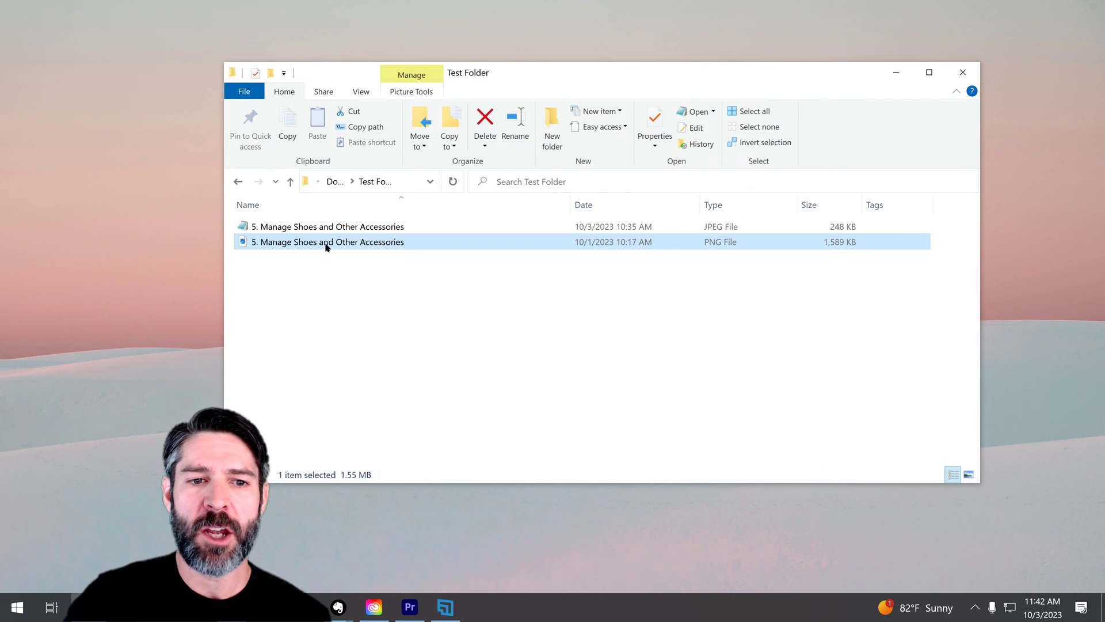
{"action": "left_click", "coordinate": [324, 229]}
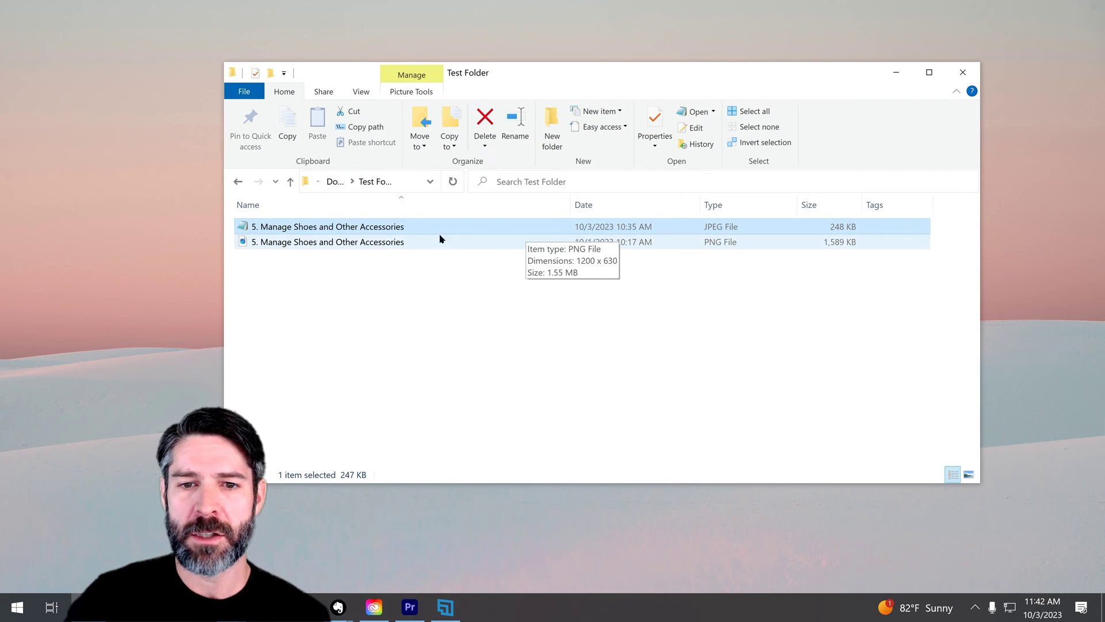
{"action": "right_click", "coordinate": [367, 229]}
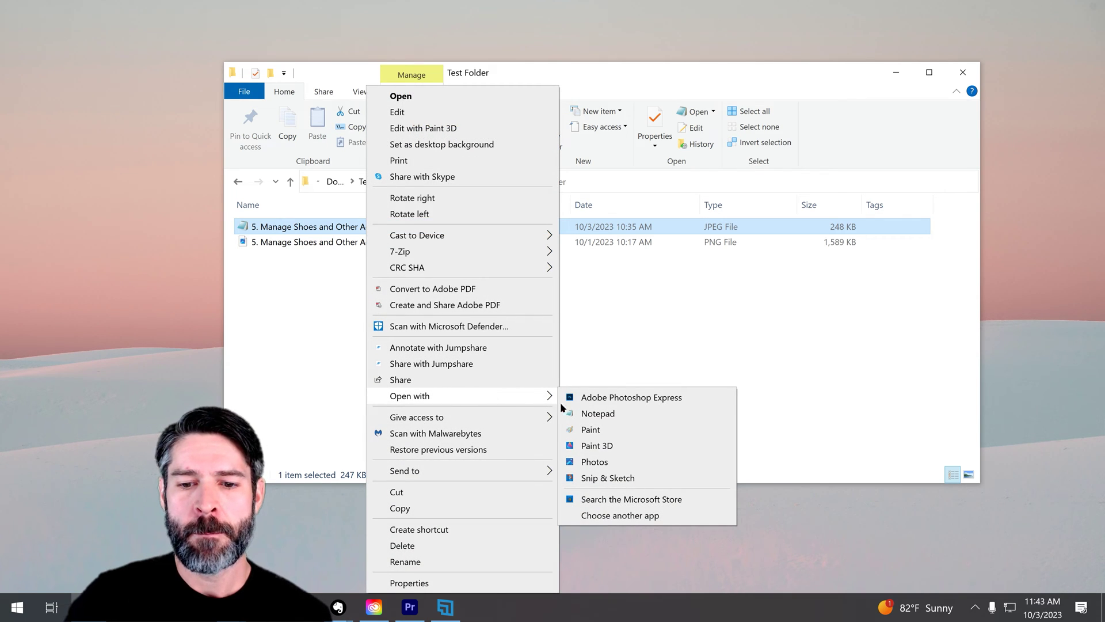
{"action": "left_click", "coordinate": [635, 516]}
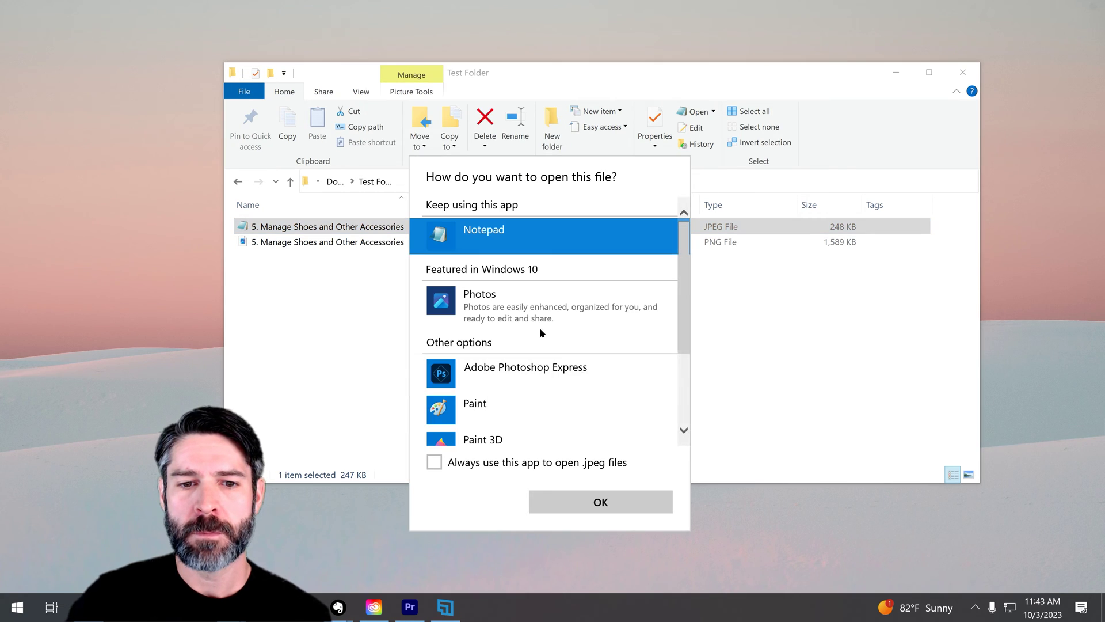
{"action": "left_click", "coordinate": [490, 301]}
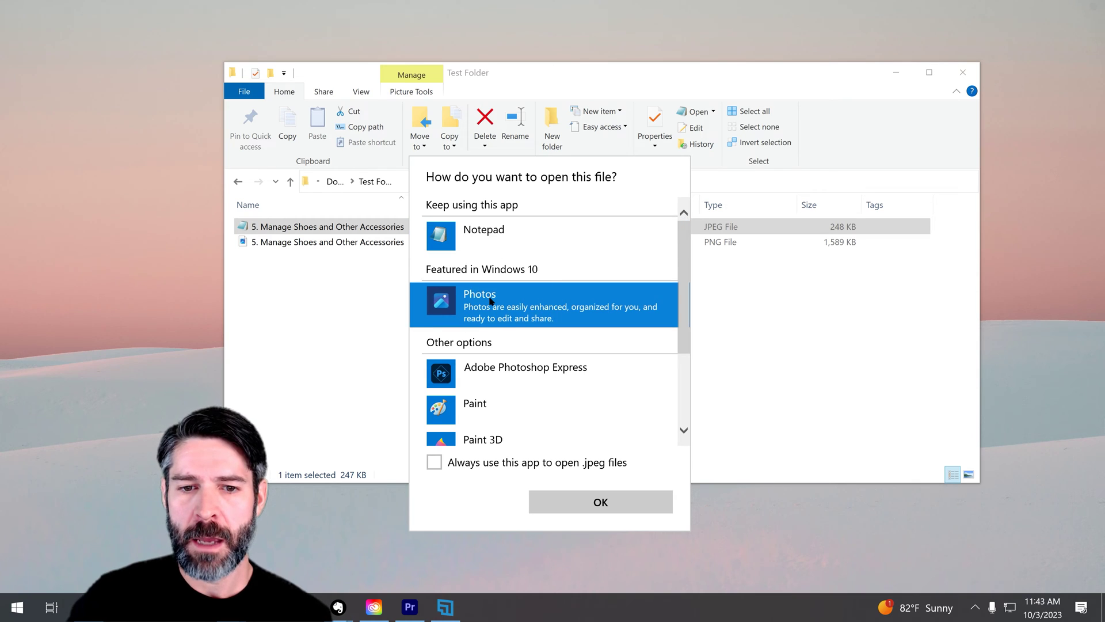
{"action": "left_click", "coordinate": [434, 463]}
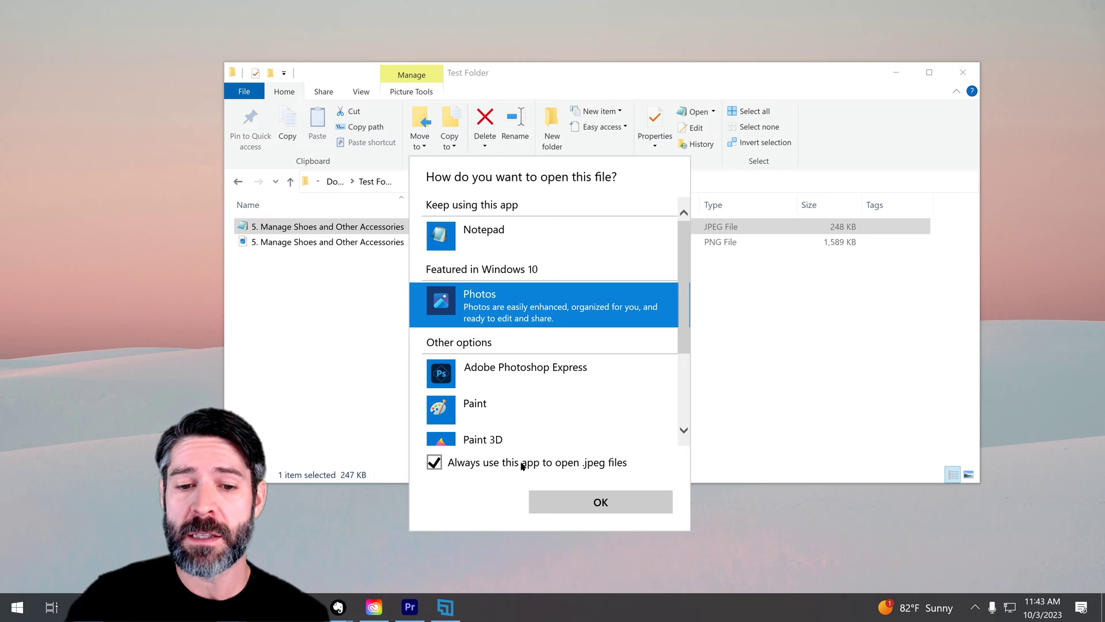
{"action": "left_click", "coordinate": [590, 505]}
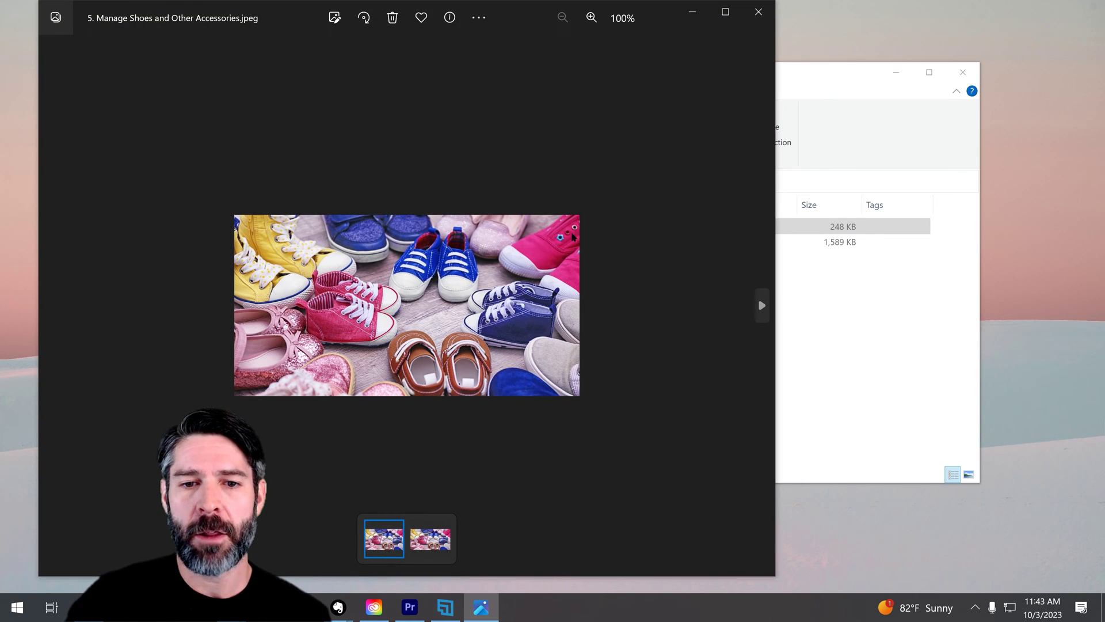
{"action": "left_click", "coordinate": [757, 12]}
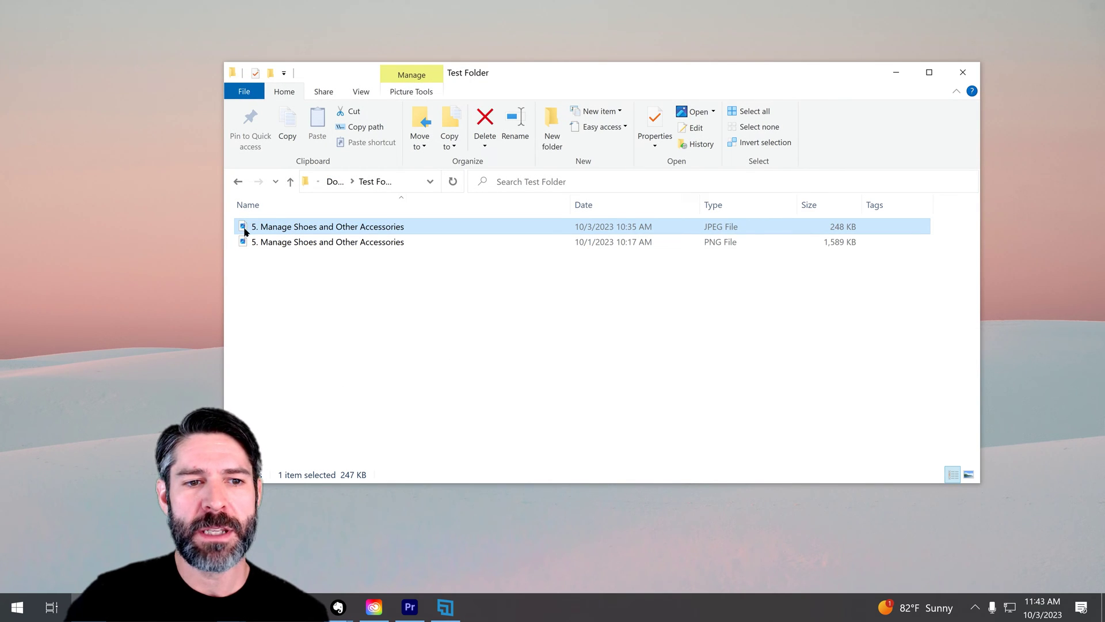
Step: Test the file association by opening the JPEG file with its default app, and close the viewer and the Test Folder window
{"action": "double_click", "coordinate": [342, 226]}
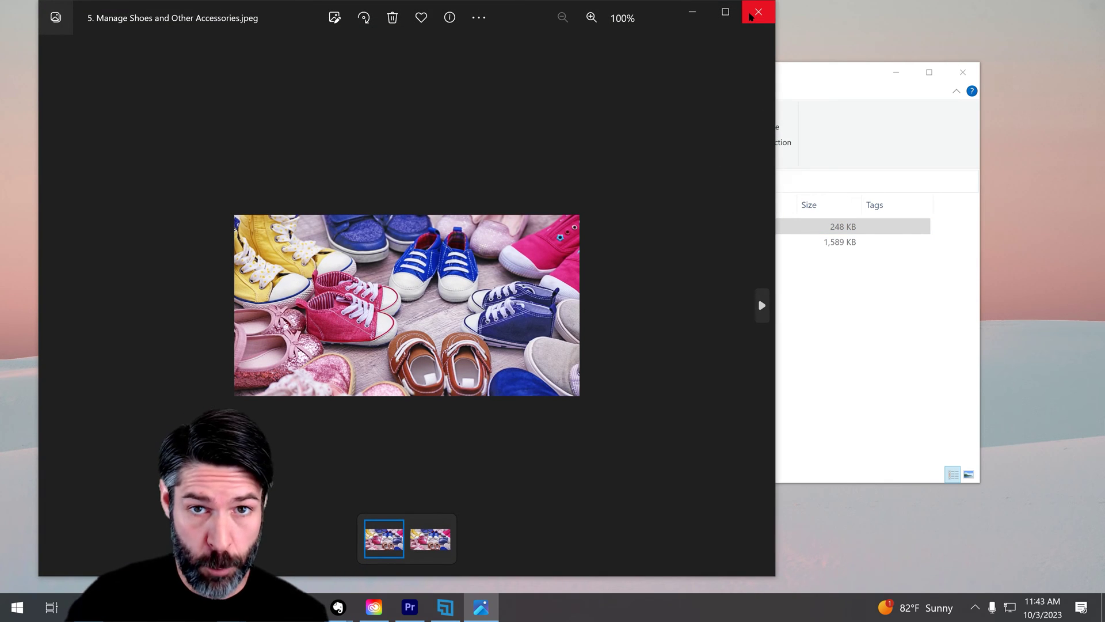
{"action": "left_click", "coordinate": [755, 11]}
{"action": "left_click", "coordinate": [718, 295]}
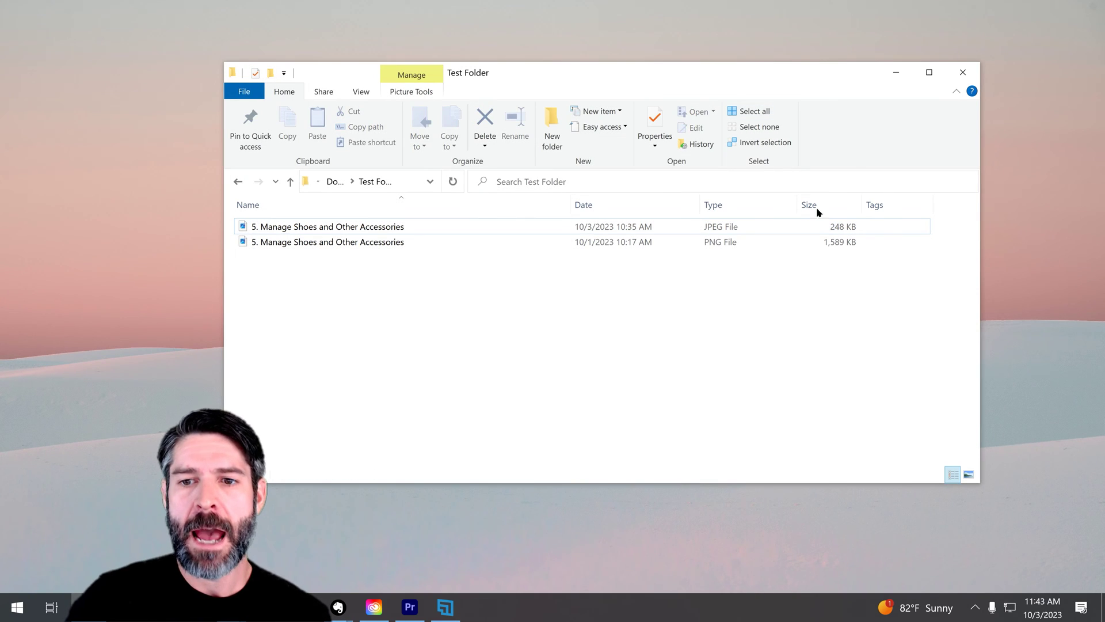
{"action": "left_click", "coordinate": [963, 72]}
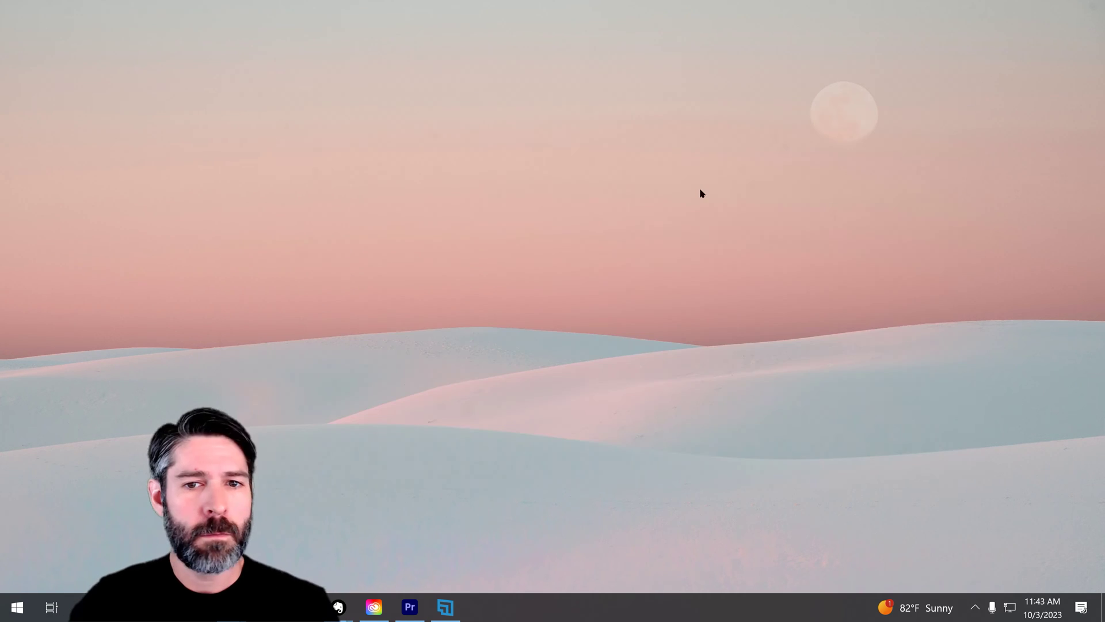
Step: Open the Default apps page in the Apps section of Windows Settings
{"action": "left_click", "coordinate": [12, 607]}
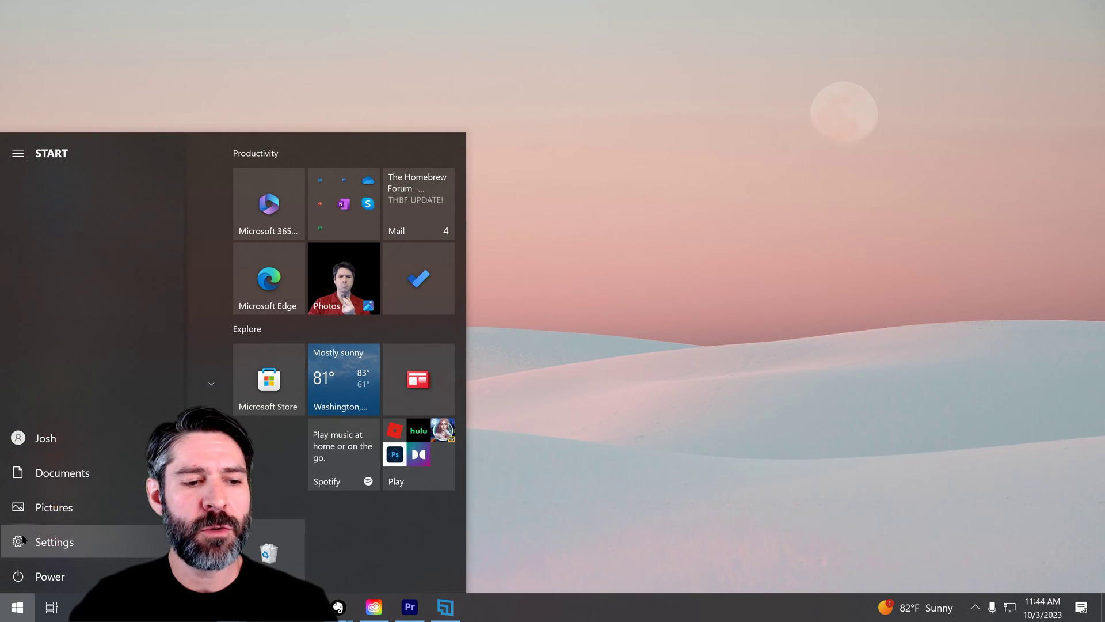
{"action": "left_click", "coordinate": [23, 541]}
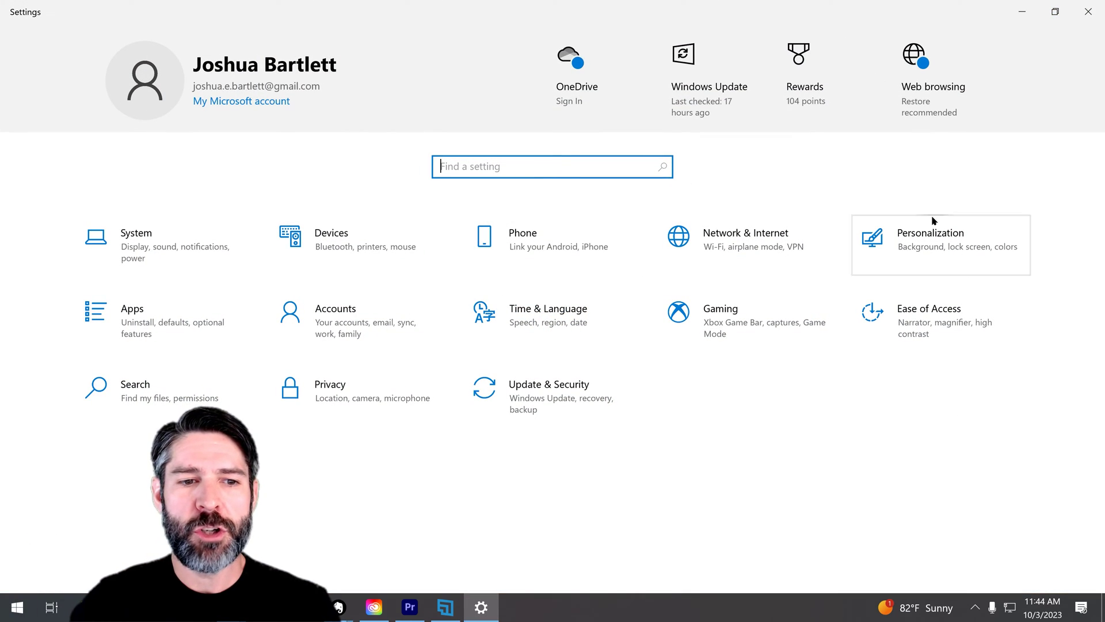
{"action": "left_click", "coordinate": [149, 325]}
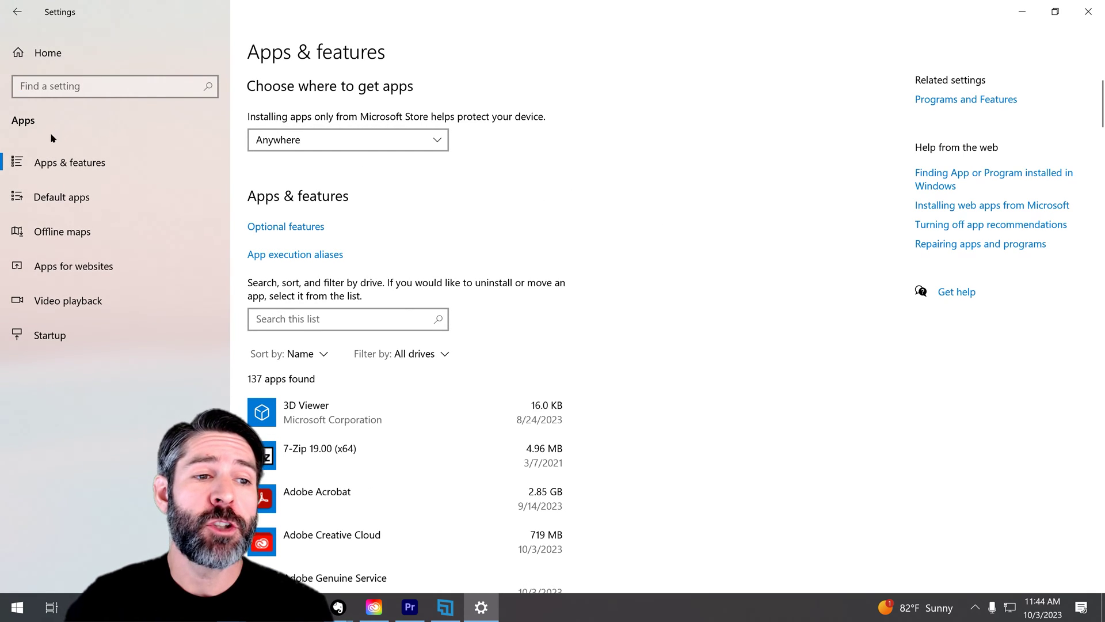
{"action": "left_click", "coordinate": [49, 202]}
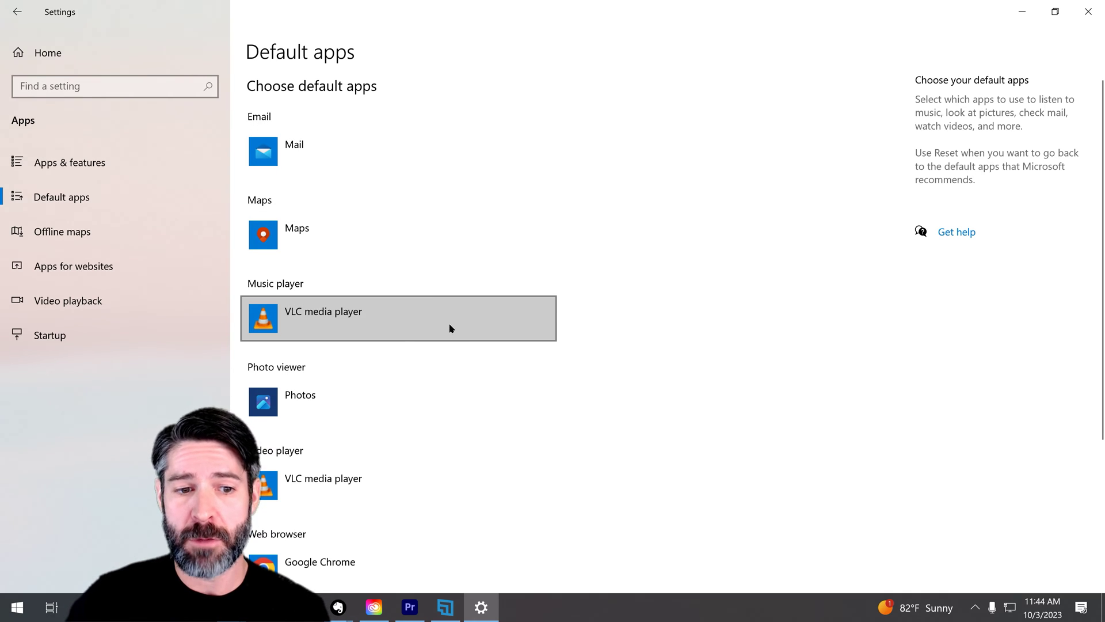
Step: Review the default apps by category and open the settings for choosing default apps by file type
{"action": "scroll", "coordinate": [439, 301], "scroll_direction": "down", "scroll_amount": 1}
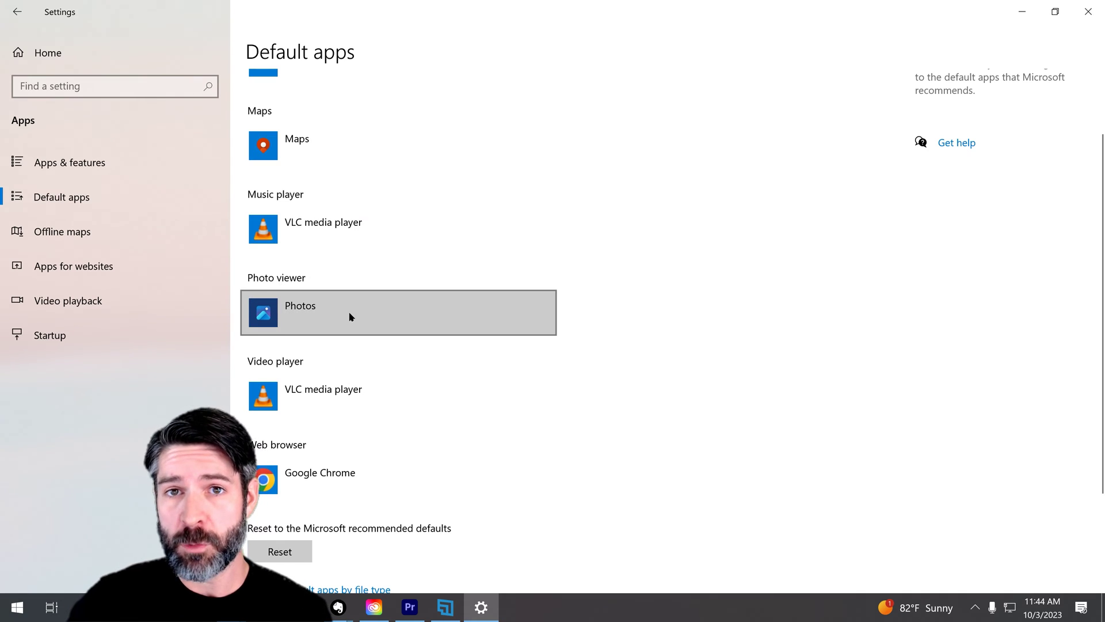
{"action": "scroll", "coordinate": [359, 313], "scroll_direction": "down", "scroll_amount": 3}
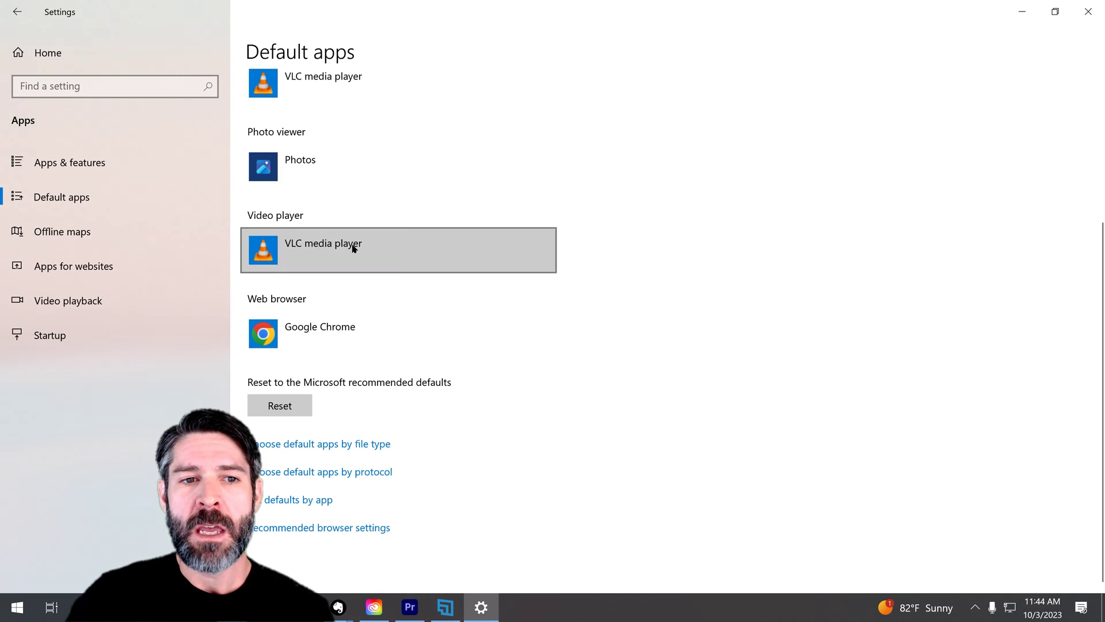
{"action": "scroll", "coordinate": [340, 231], "scroll_direction": "up", "scroll_amount": 3}
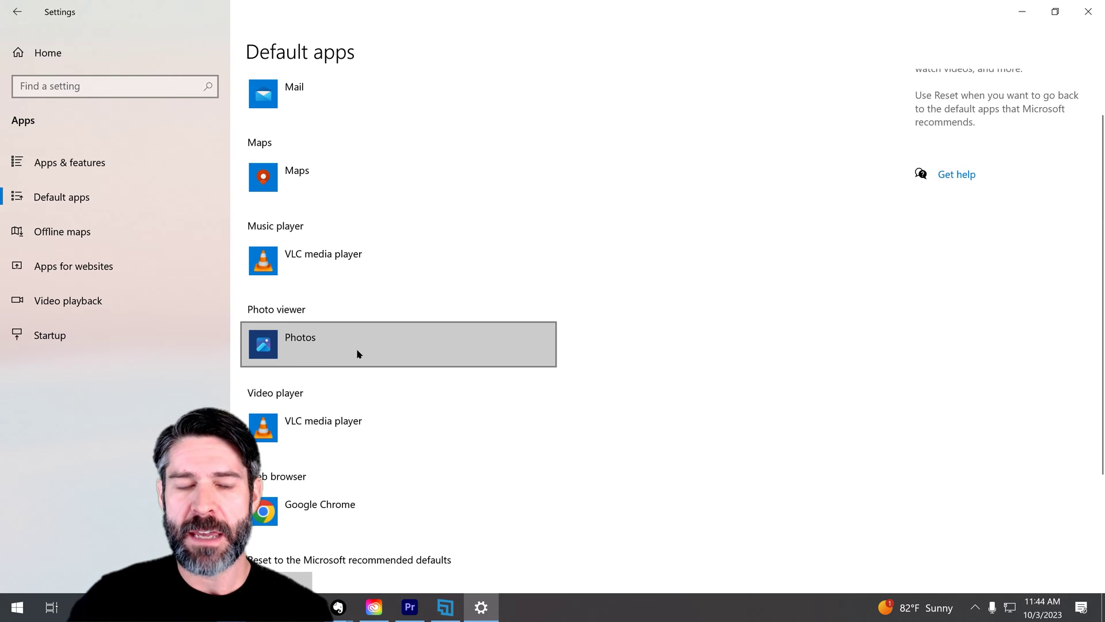
{"action": "scroll", "coordinate": [357, 353], "scroll_direction": "down", "scroll_amount": 3}
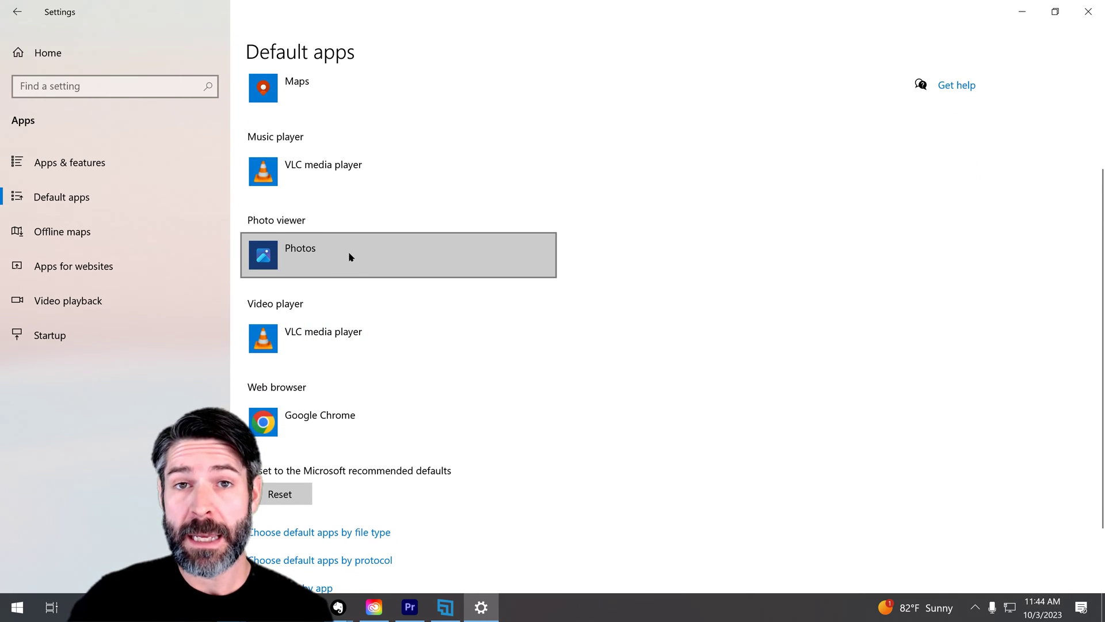
{"action": "scroll", "coordinate": [363, 262], "scroll_direction": "down", "scroll_amount": 3}
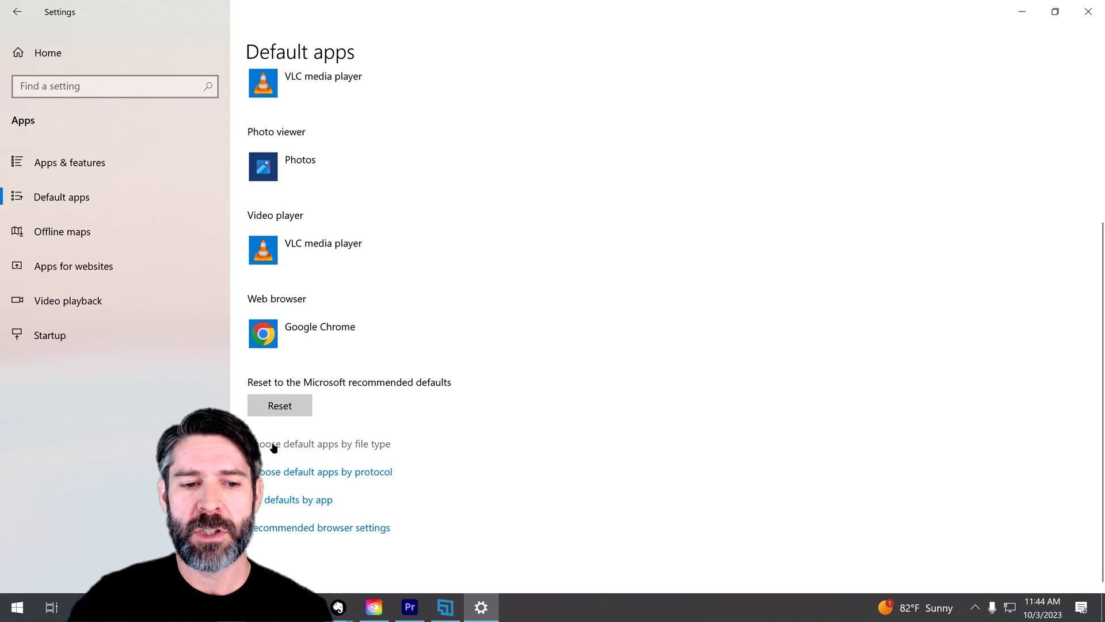
{"action": "left_click", "coordinate": [335, 445]}
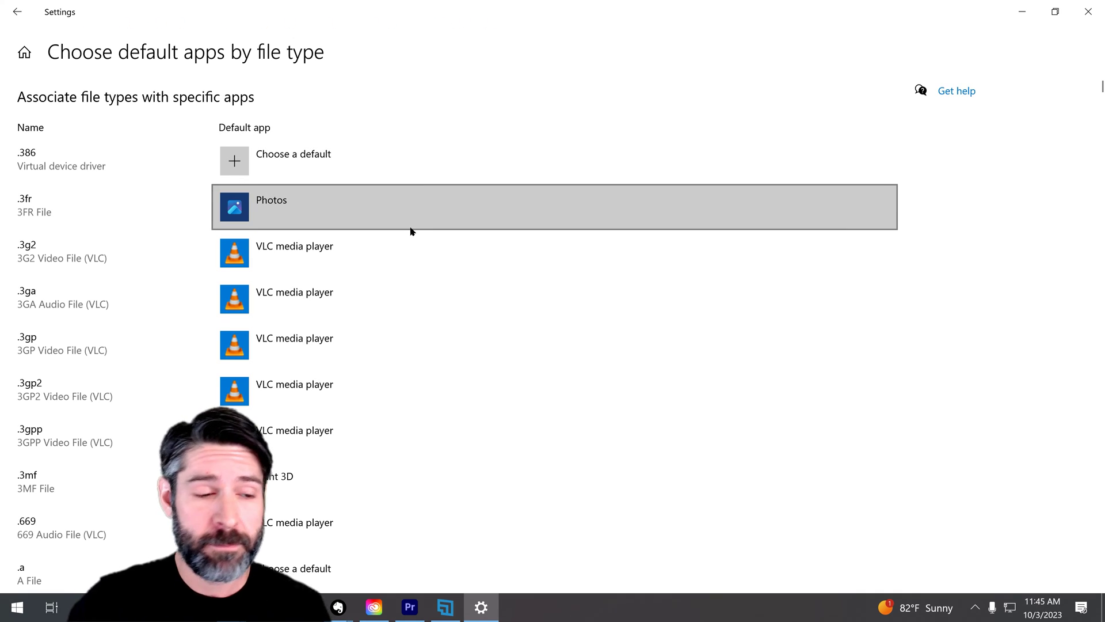
Step: Find the .jpeg entry in the file type list and check its assigned default app
{"action": "scroll", "coordinate": [95, 317], "scroll_direction": "down", "scroll_amount": 4}
{"action": "scroll", "coordinate": [95, 317], "scroll_direction": "down", "scroll_amount": 20}
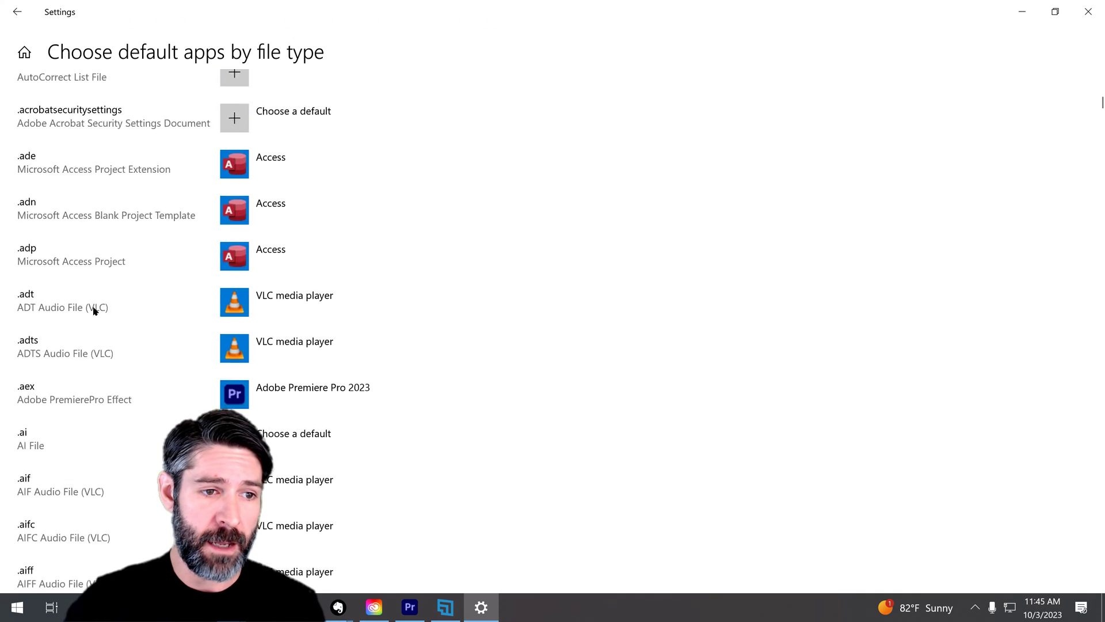
{"action": "scroll", "coordinate": [92, 311], "scroll_direction": "down", "scroll_amount": 20}
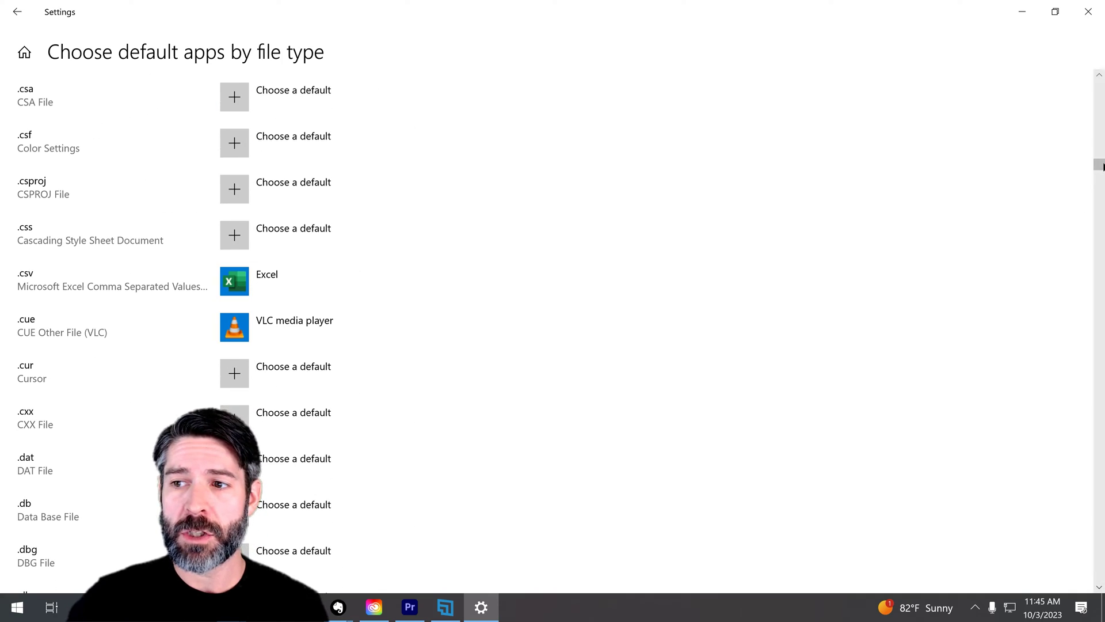
{"action": "scroll", "coordinate": [1097, 171], "scroll_direction": "down", "scroll_amount": 20}
{"action": "scroll", "coordinate": [1098, 178], "scroll_direction": "down", "scroll_amount": 15}
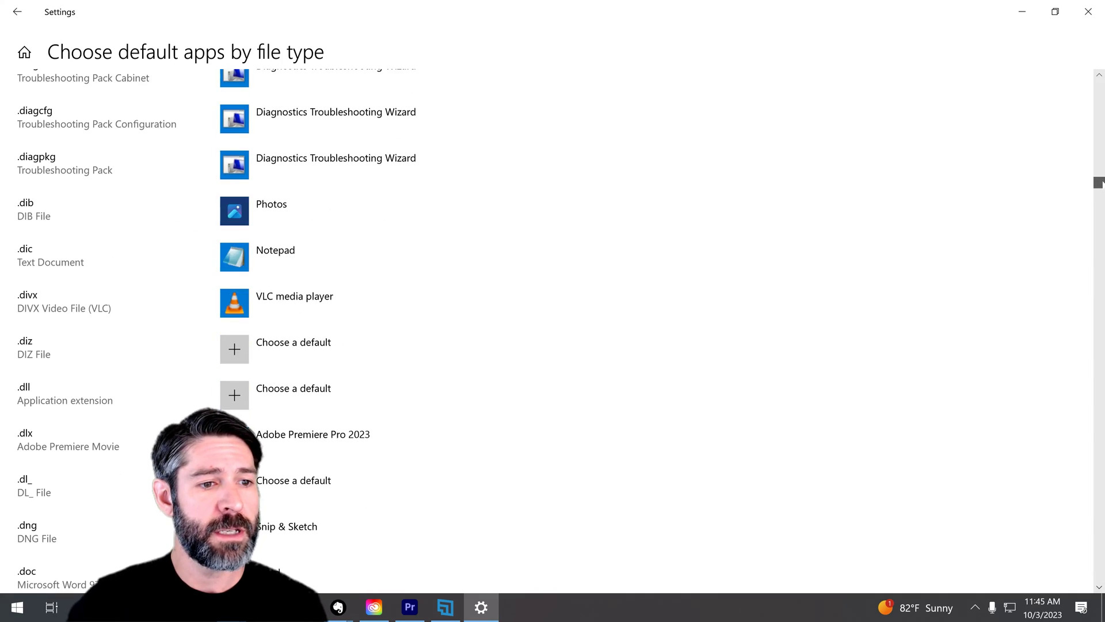
{"action": "scroll", "coordinate": [1098, 190], "scroll_direction": "down", "scroll_amount": 18}
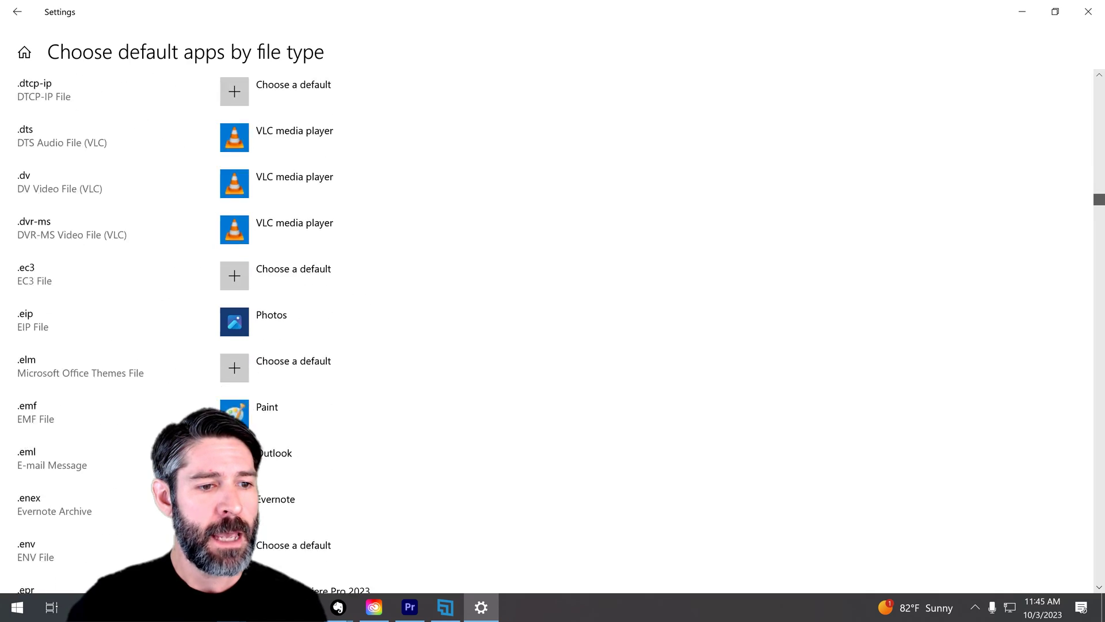
{"action": "scroll", "coordinate": [1097, 211], "scroll_direction": "down", "scroll_amount": 18}
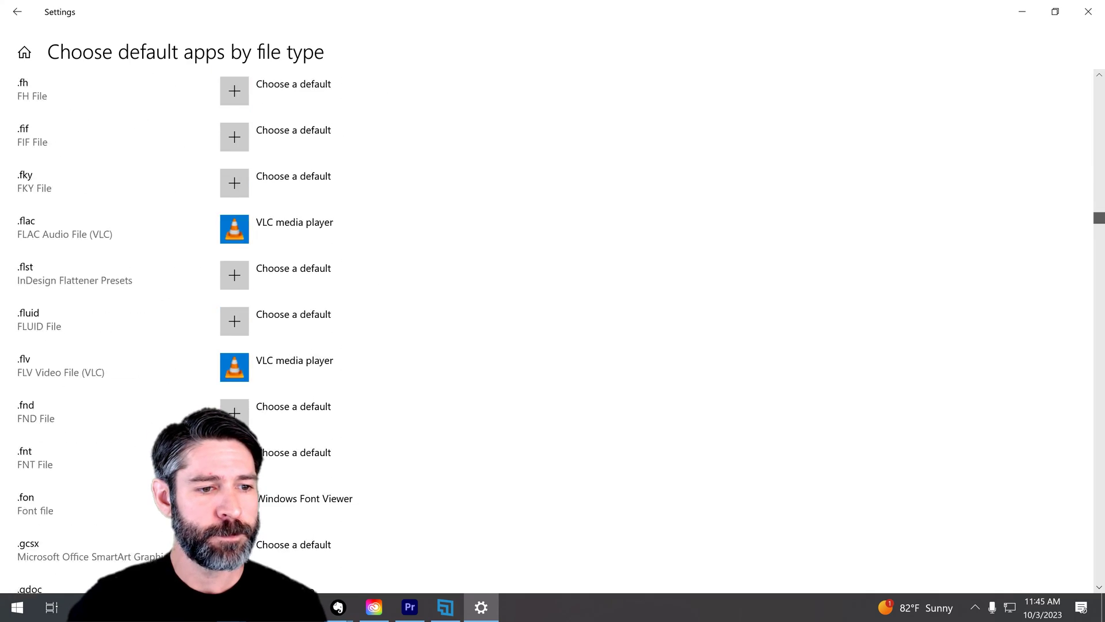
{"action": "scroll", "coordinate": [1098, 230], "scroll_direction": "down", "scroll_amount": 18}
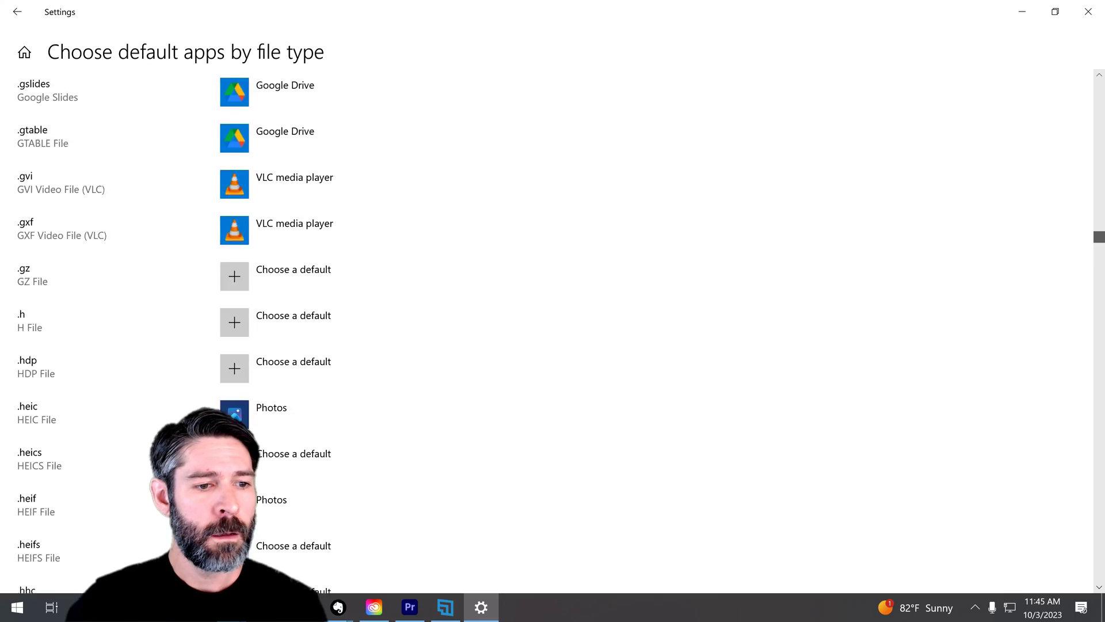
{"action": "scroll", "coordinate": [1098, 259], "scroll_direction": "down", "scroll_amount": 18}
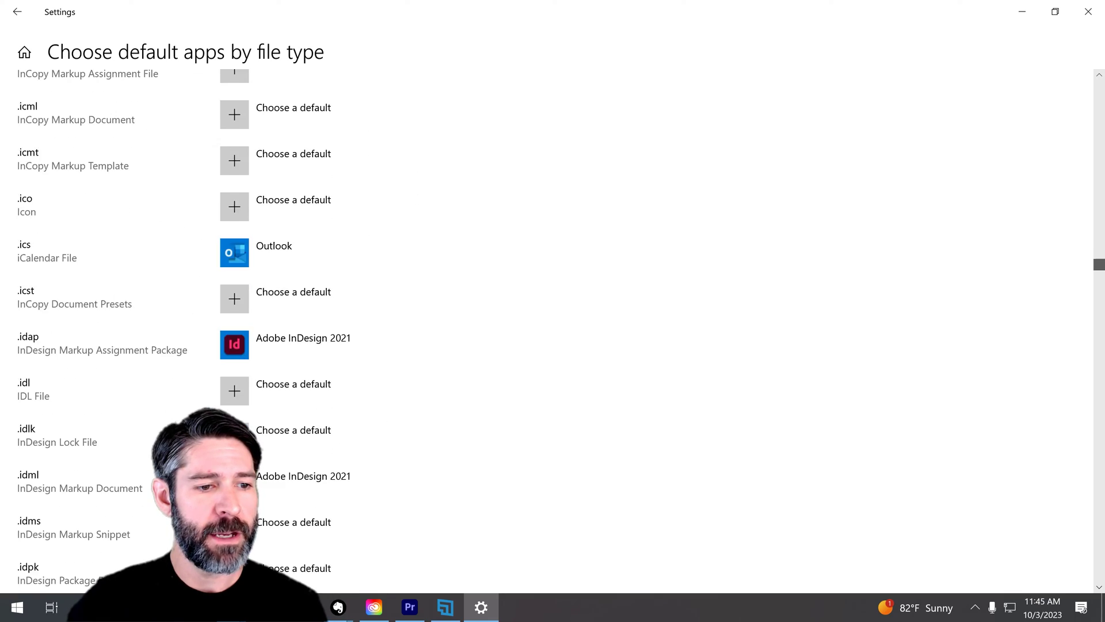
{"action": "scroll", "coordinate": [348, 387], "scroll_direction": "down", "scroll_amount": 18}
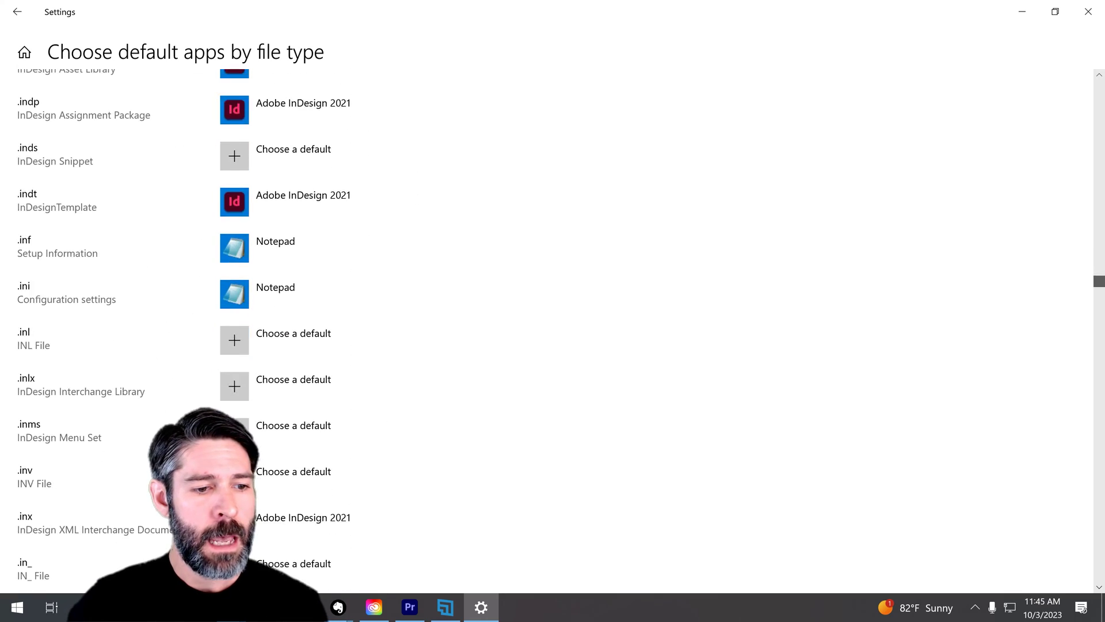
{"action": "scroll", "coordinate": [160, 301], "scroll_direction": "up", "scroll_amount": 1}
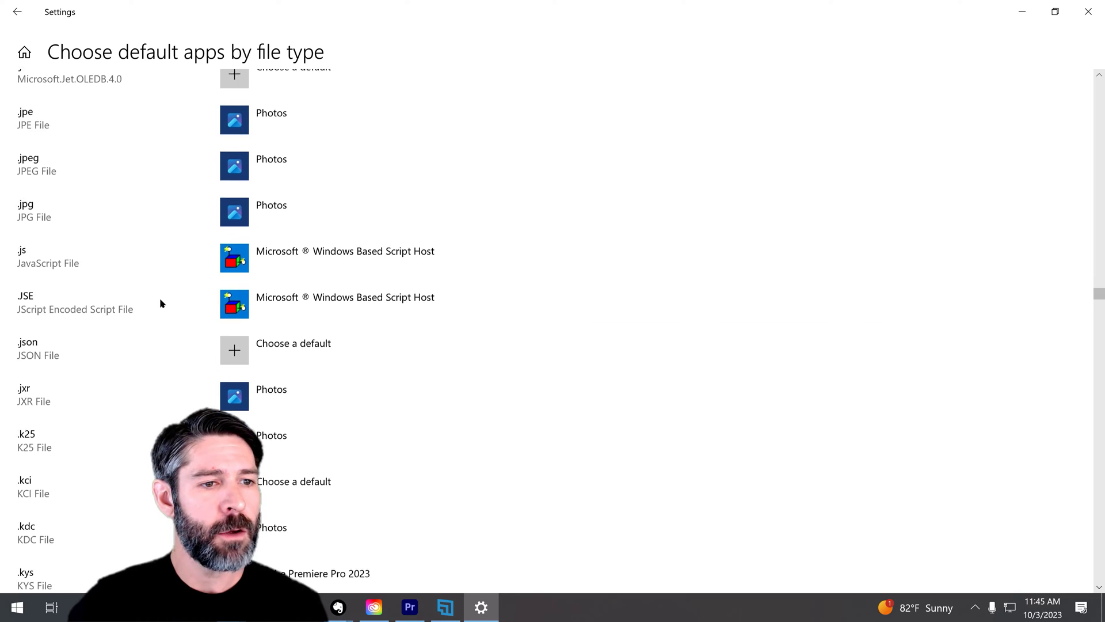
{"action": "scroll", "coordinate": [69, 178], "scroll_direction": "up", "scroll_amount": 1}
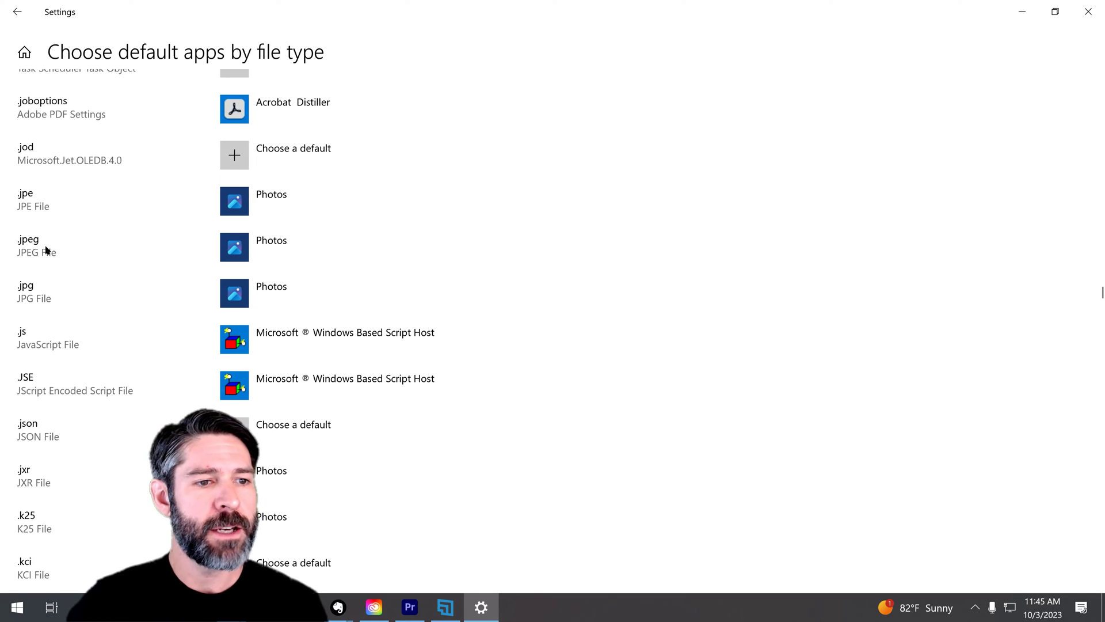
{"action": "left_click", "coordinate": [292, 245]}
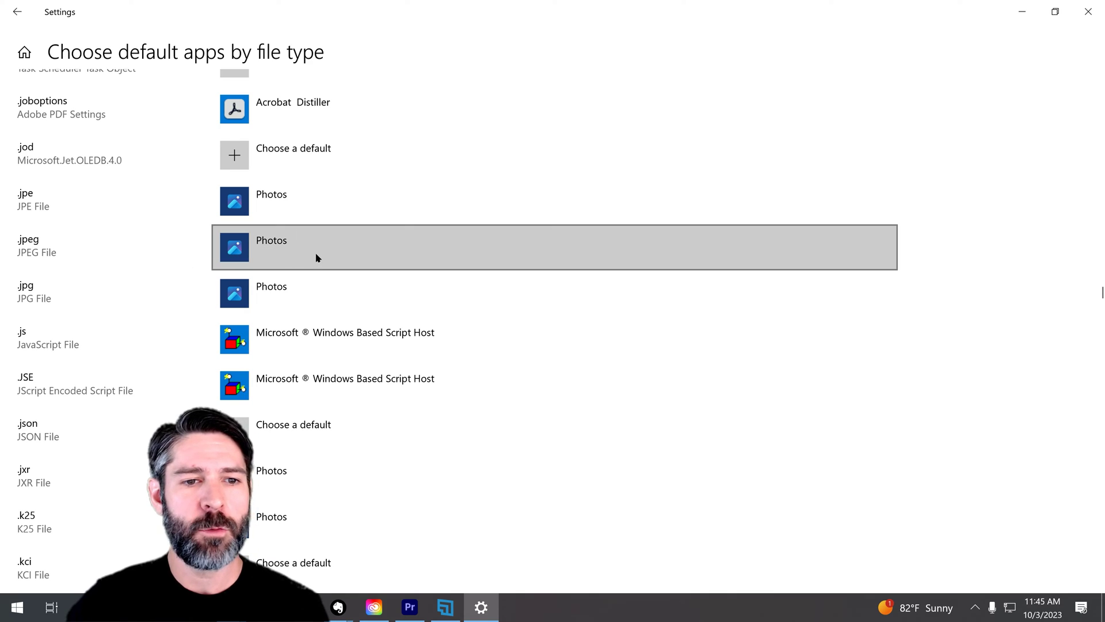
Step: View the app choices for the unassigned .jod file type and dismiss them without choosing one
{"action": "scroll", "coordinate": [202, 173], "scroll_direction": "up", "scroll_amount": 2}
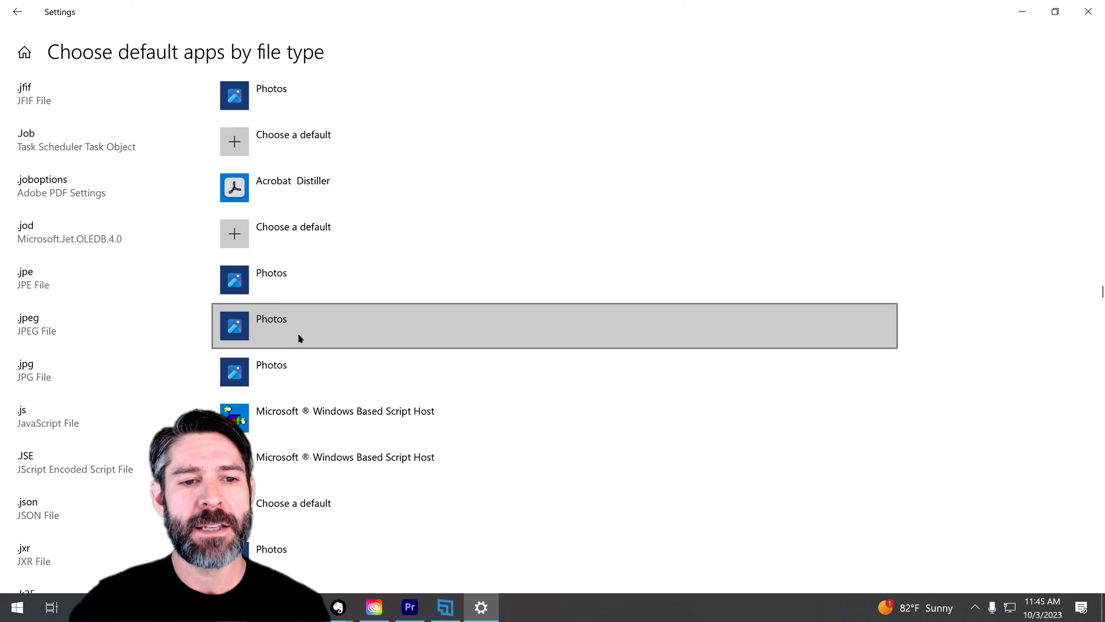
{"action": "left_click", "coordinate": [295, 228]}
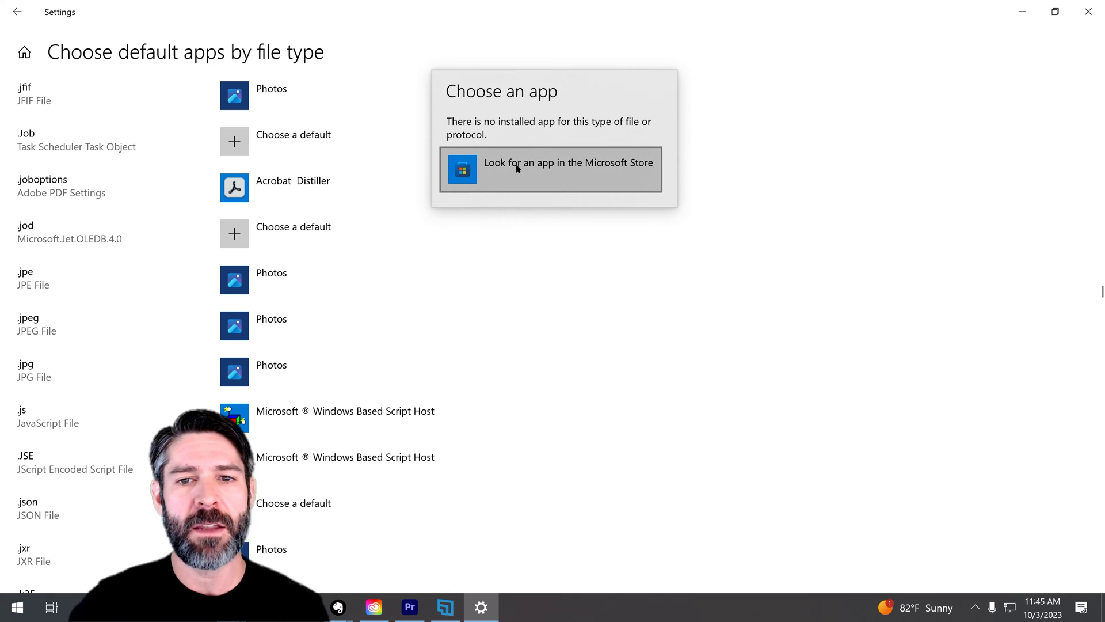
{"action": "left_click", "coordinate": [499, 319]}
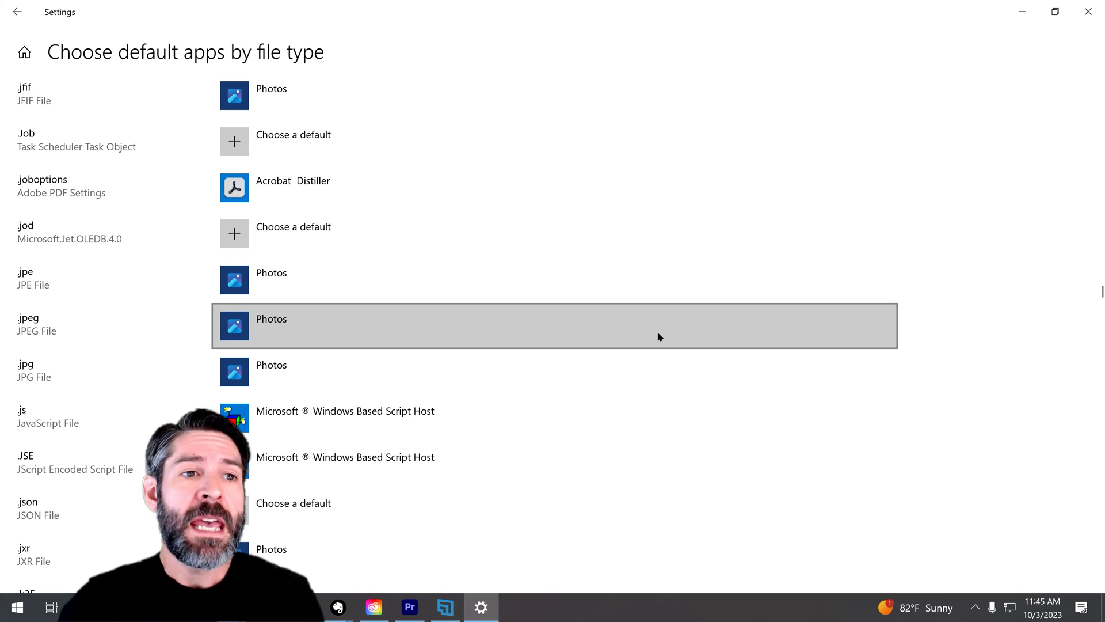
Step: Return to the Settings home page and open Apps & features in the Apps section
{"action": "left_click", "coordinate": [19, 18]}
{"action": "left_click", "coordinate": [21, 12]}
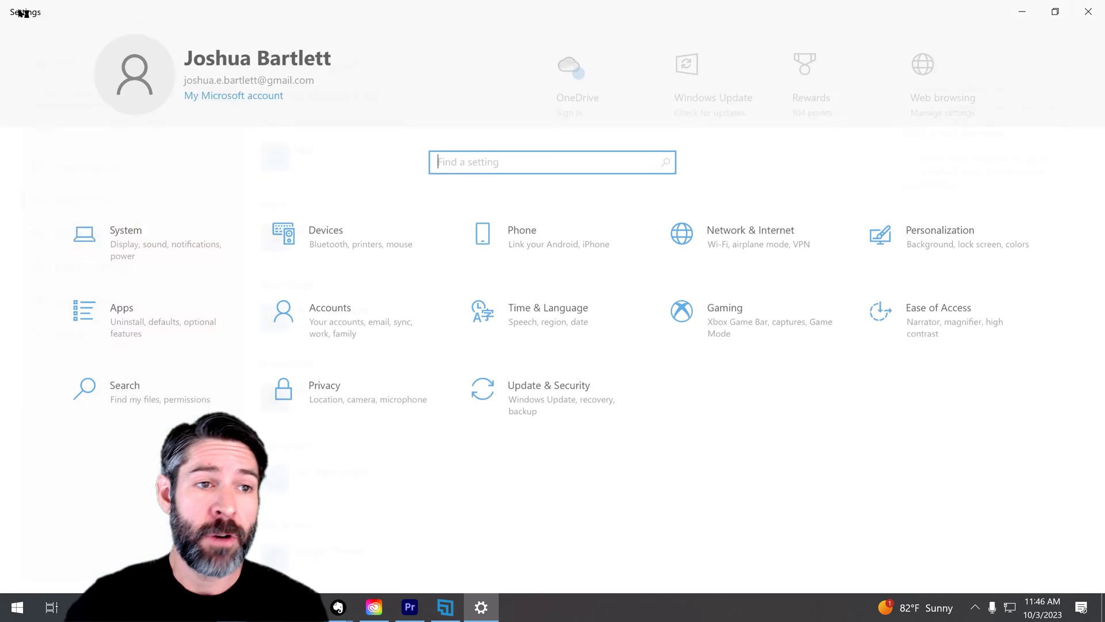
{"action": "left_click", "coordinate": [151, 343]}
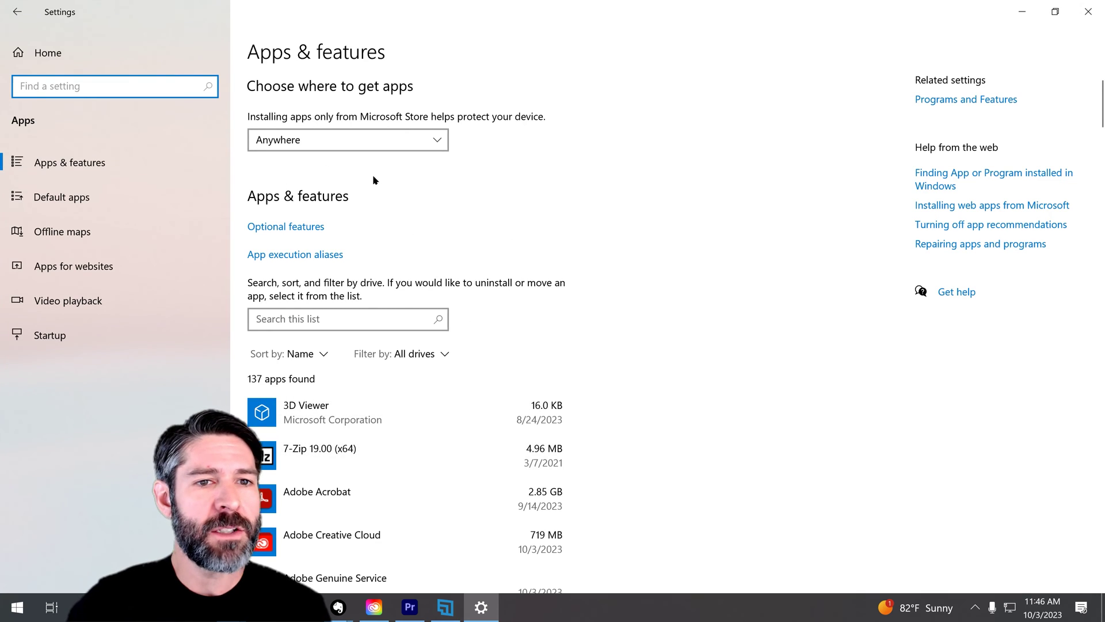
{"action": "scroll", "coordinate": [560, 279], "scroll_direction": "down", "scroll_amount": 3}
{"action": "scroll", "coordinate": [560, 279], "scroll_direction": "up", "scroll_amount": 3}
Step: Search the installed apps for "photo" and open the advanced options of Microsoft Photos
{"action": "left_click", "coordinate": [321, 316]}
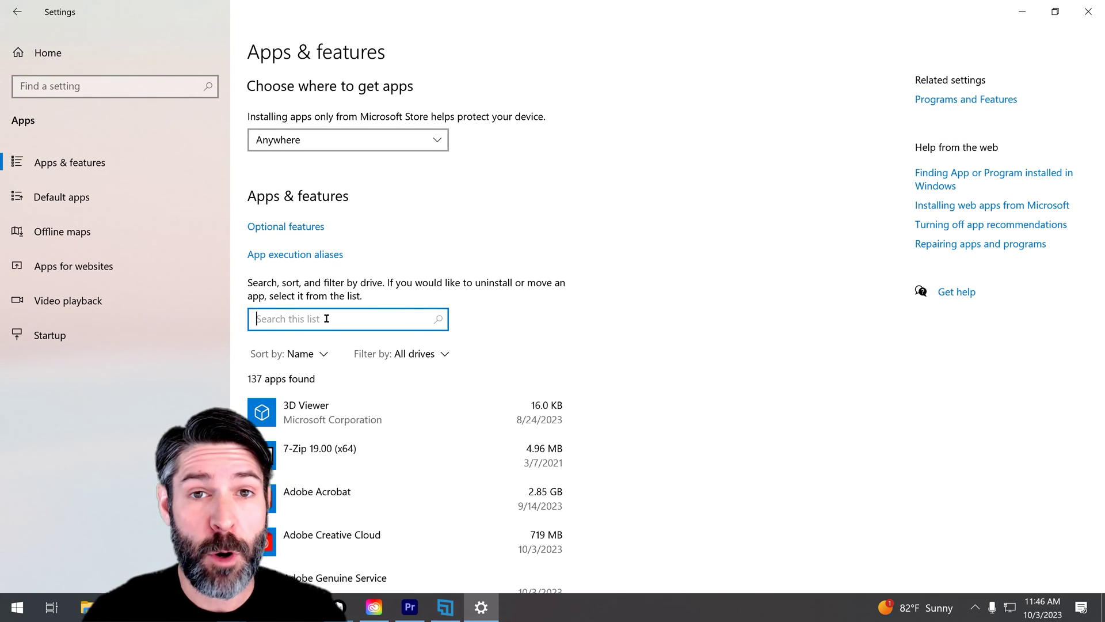
{"action": "type", "text": "photo"}
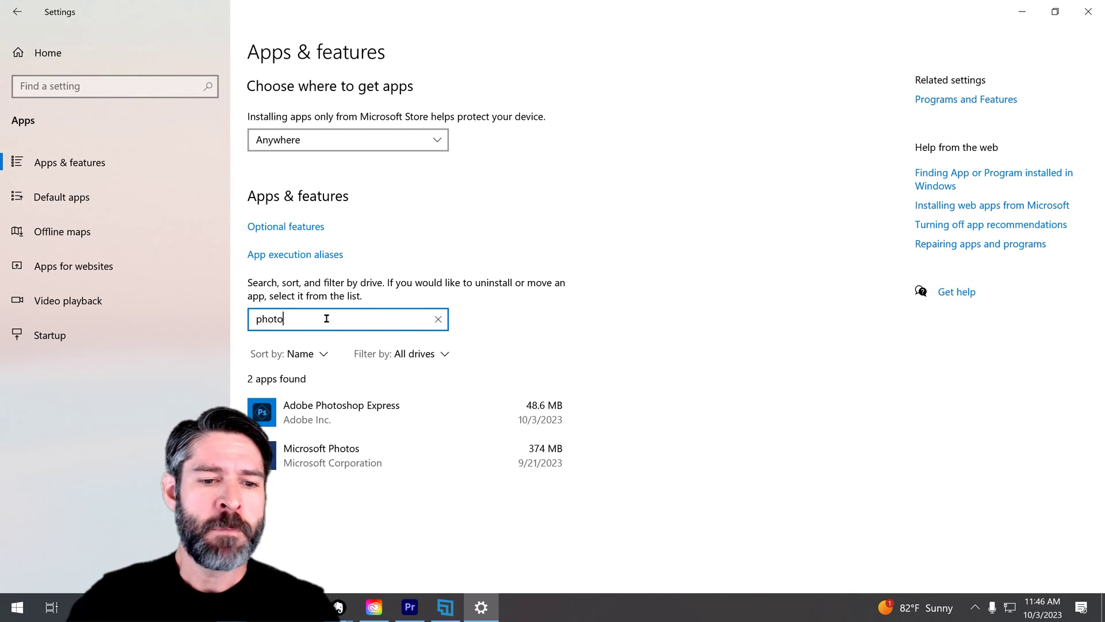
{"action": "left_click", "coordinate": [320, 458]}
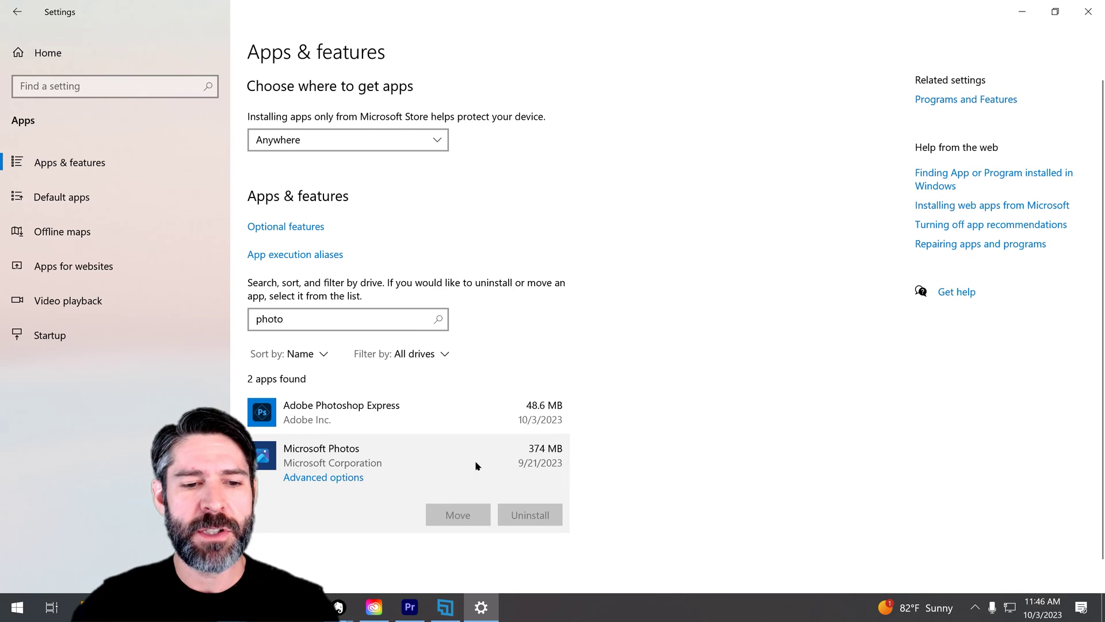
{"action": "left_click", "coordinate": [321, 478]}
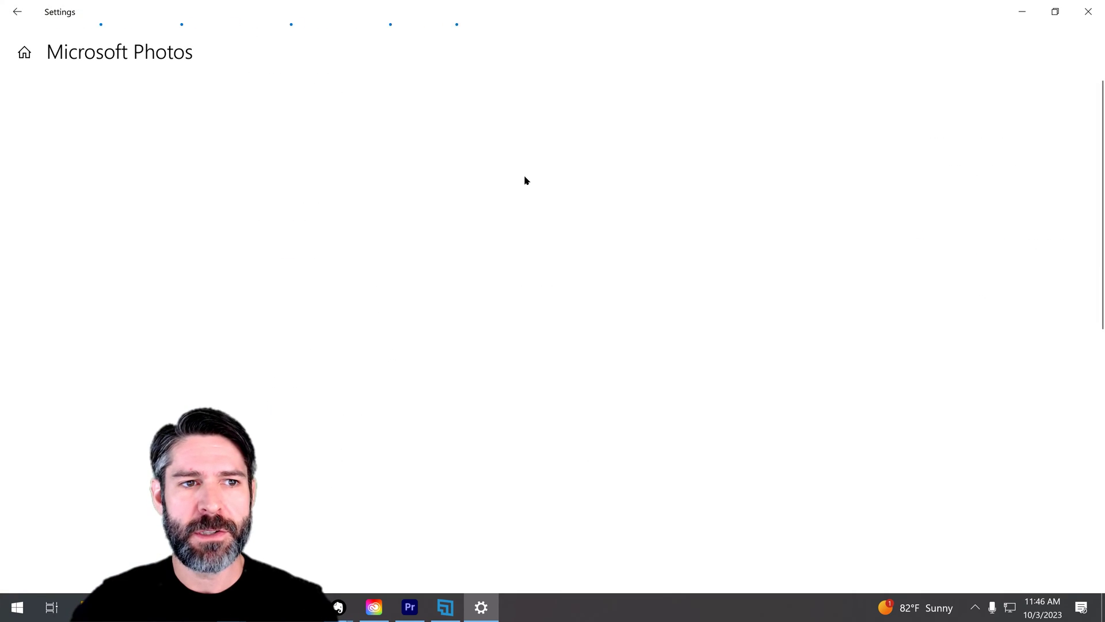
Step: Reset the Microsoft Photos app and confirm deleting its app data
{"action": "scroll", "coordinate": [81, 418], "scroll_direction": "down", "scroll_amount": 4}
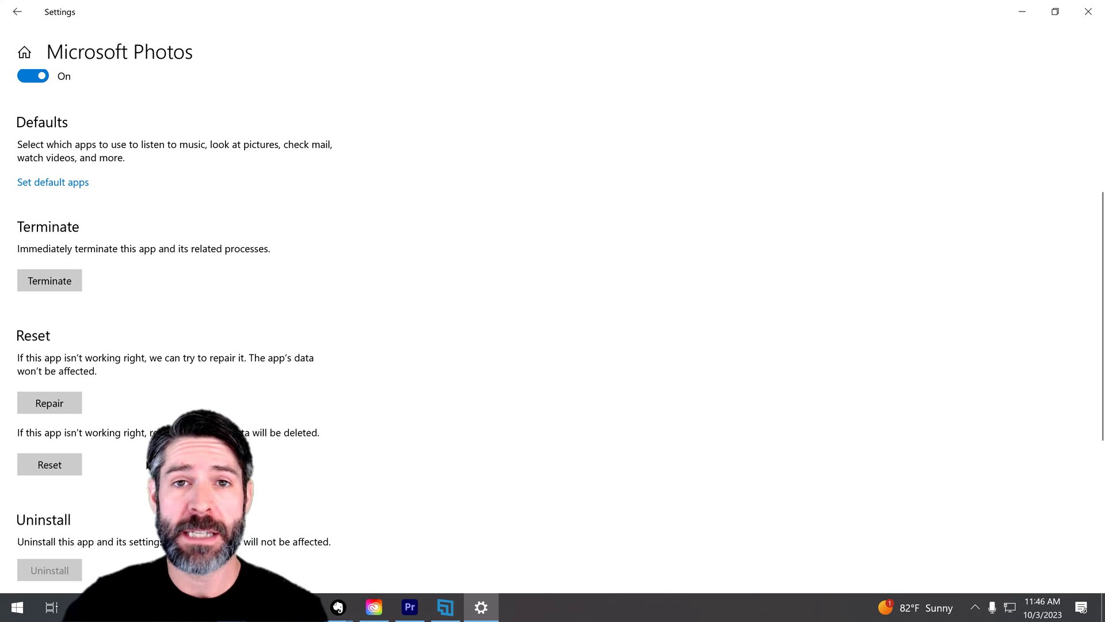
{"action": "left_click", "coordinate": [53, 466]}
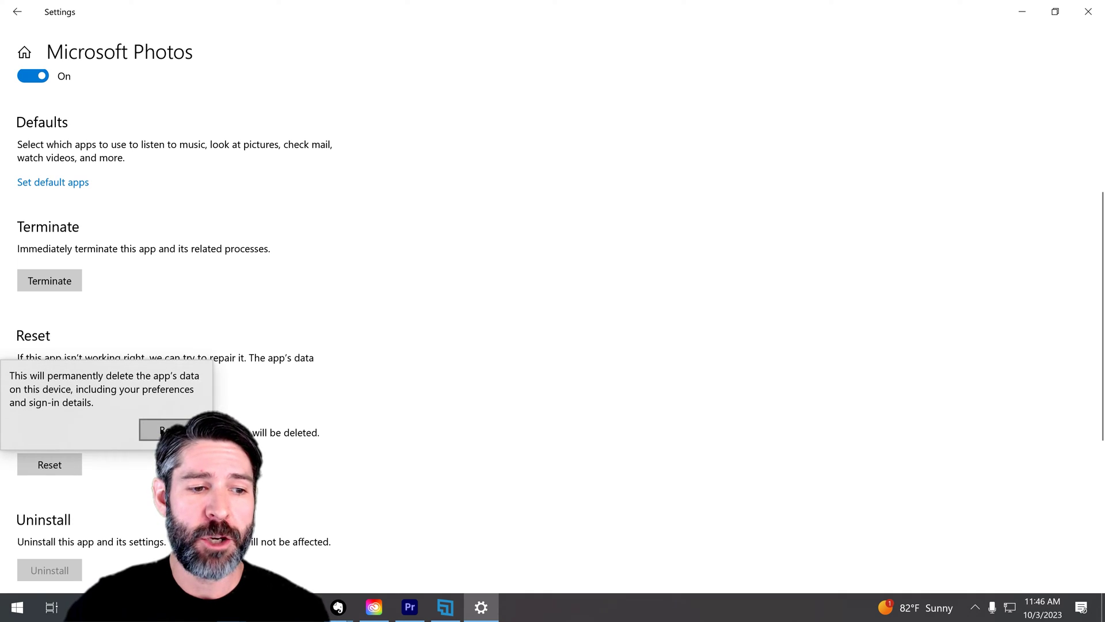
{"action": "left_click", "coordinate": [164, 430]}
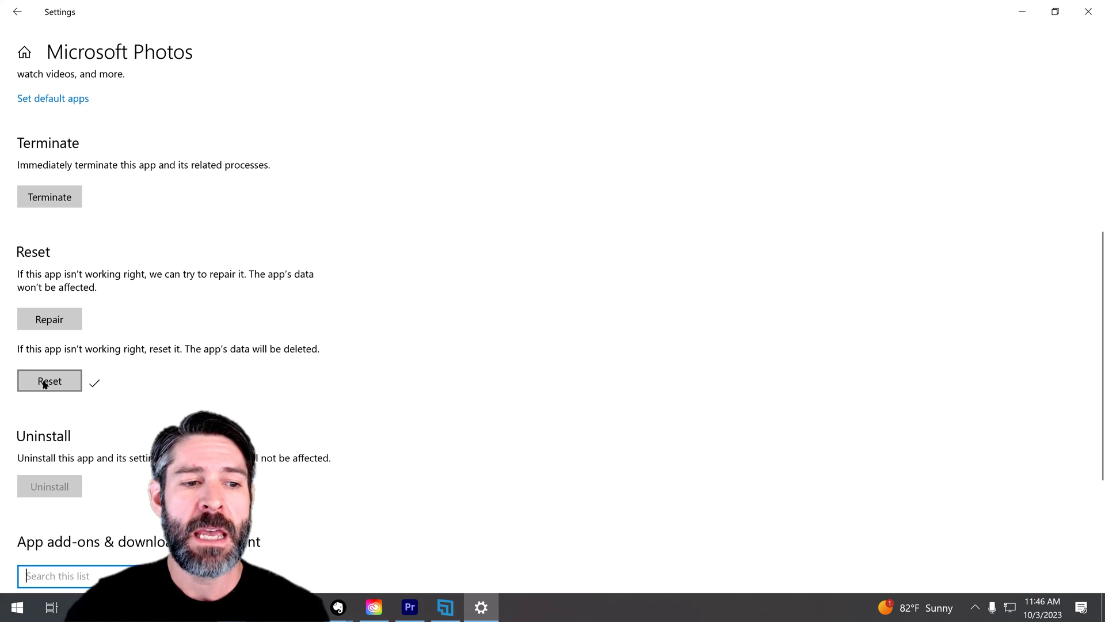
Step: Close Settings, test opening the JPEG file in Test Folder with its default app, and close the viewer
{"action": "left_click", "coordinate": [1088, 12]}
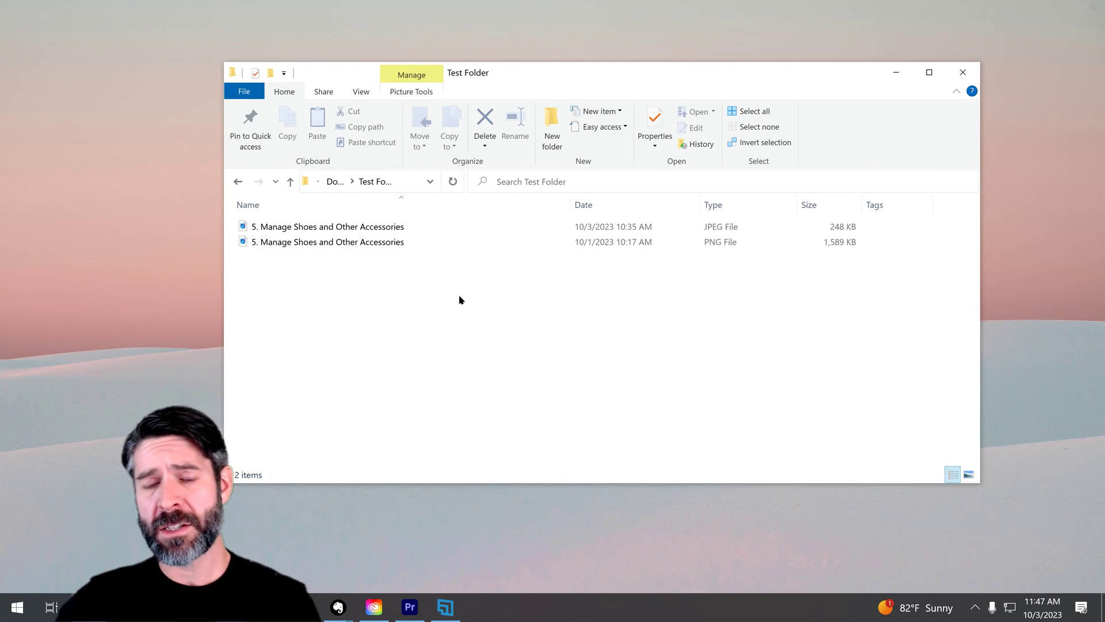
{"action": "double_click", "coordinate": [339, 227]}
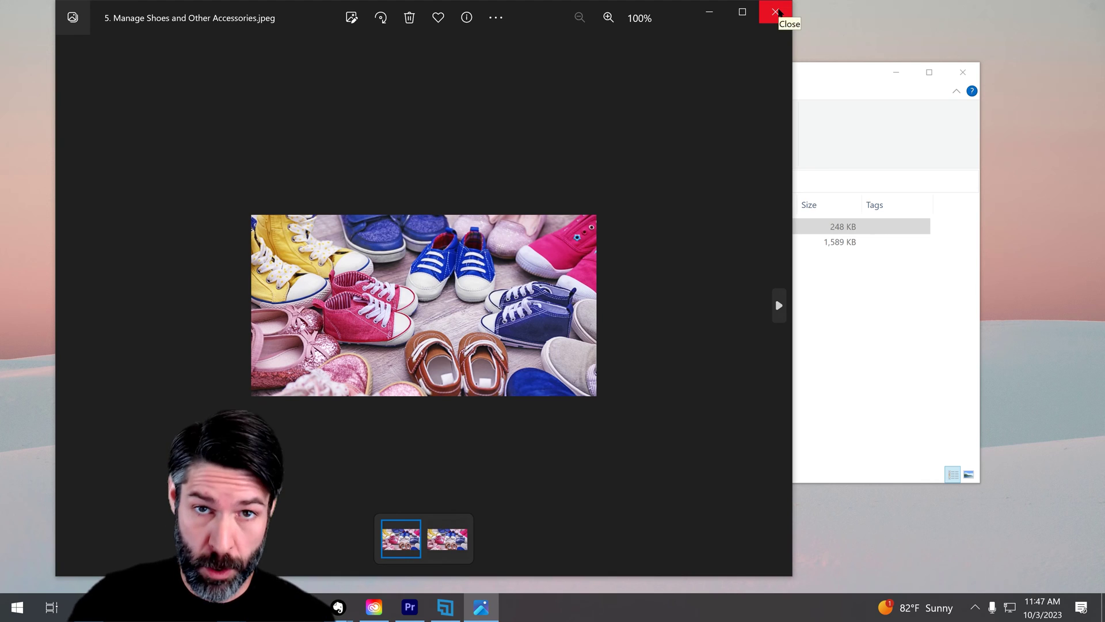
{"action": "left_click", "coordinate": [775, 12]}
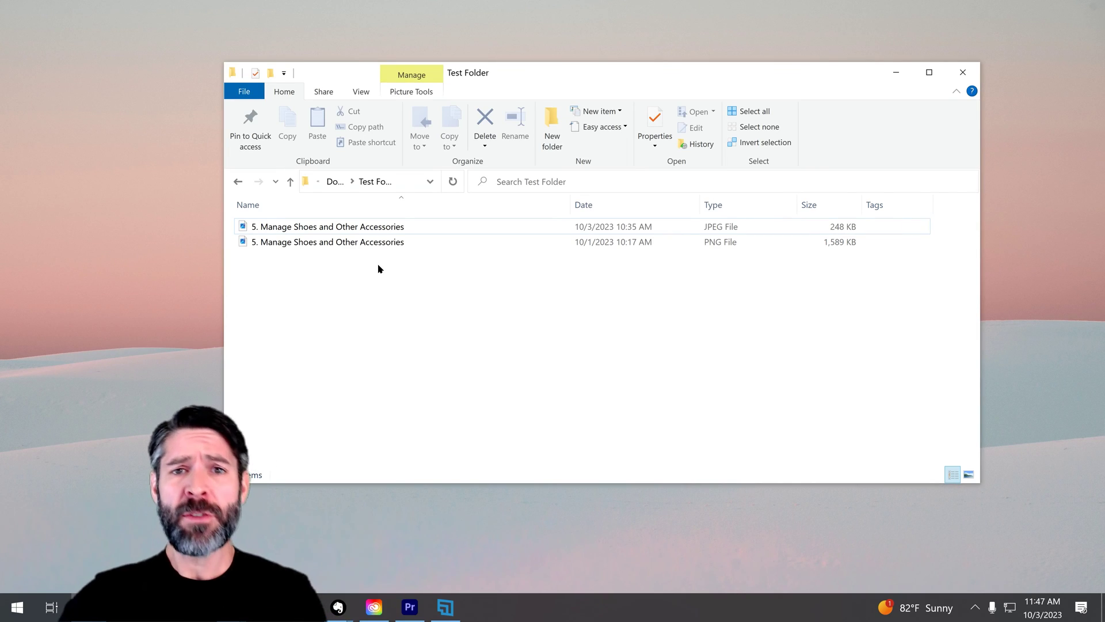
Step: Show the list of apps that can open the JPEG file in Test Folder
{"action": "left_click", "coordinate": [395, 229]}
{"action": "right_click", "coordinate": [395, 231]}
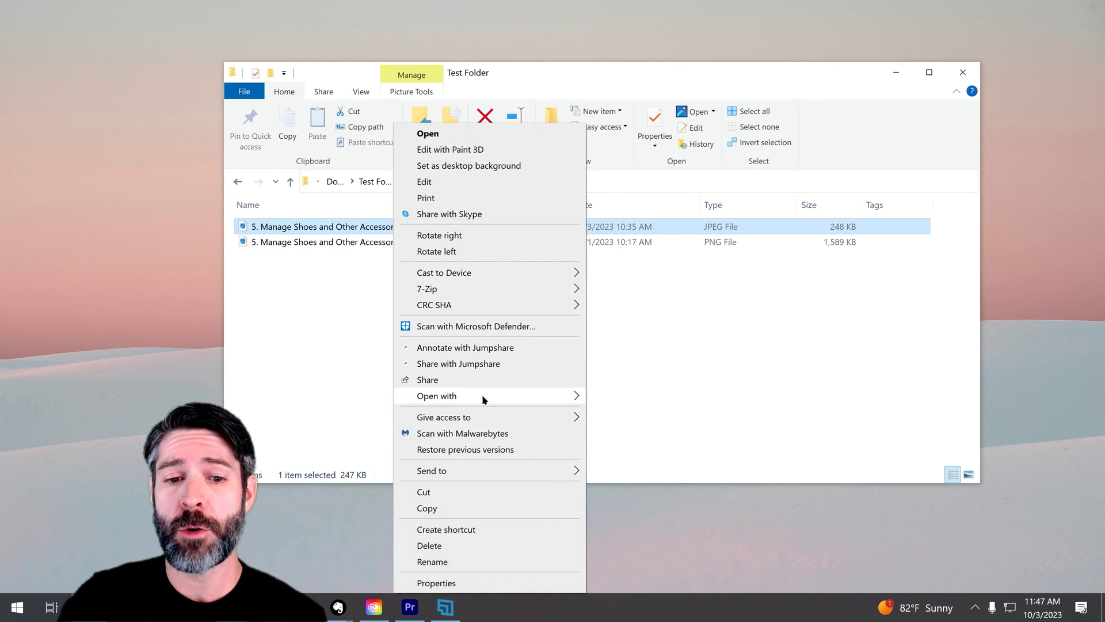
{"action": "mouse_move", "coordinate": [485, 402]}
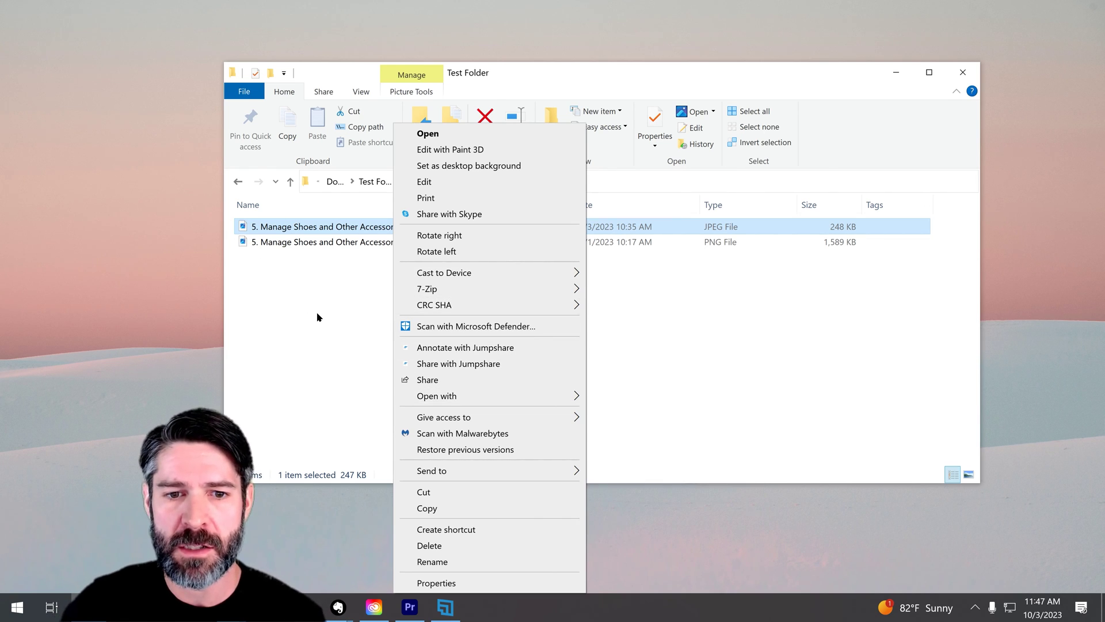
{"action": "mouse_move", "coordinate": [449, 396]}
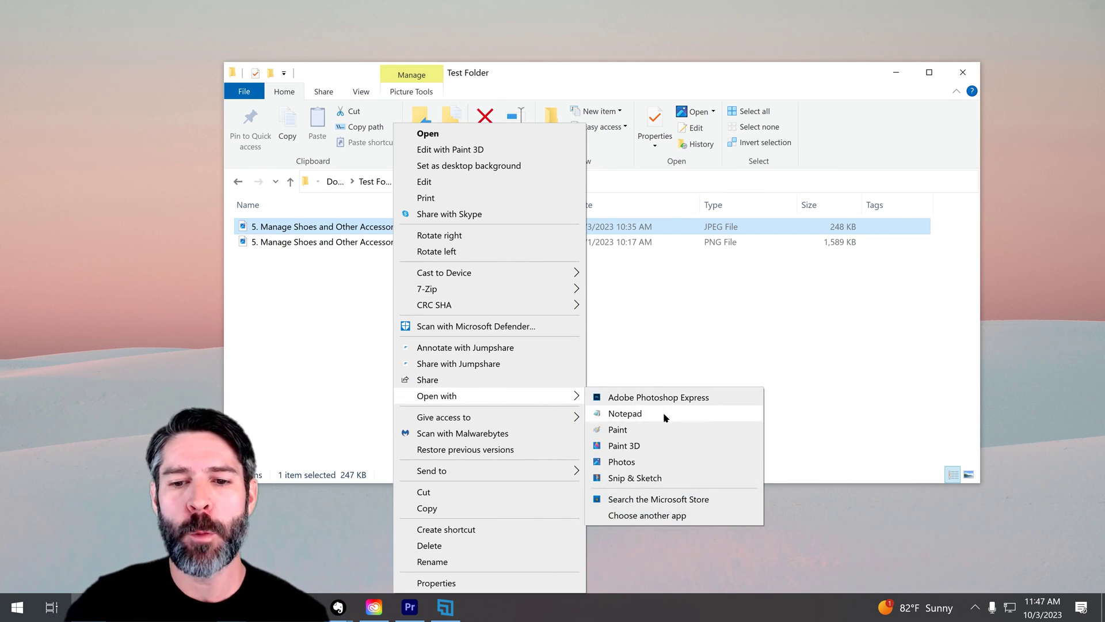